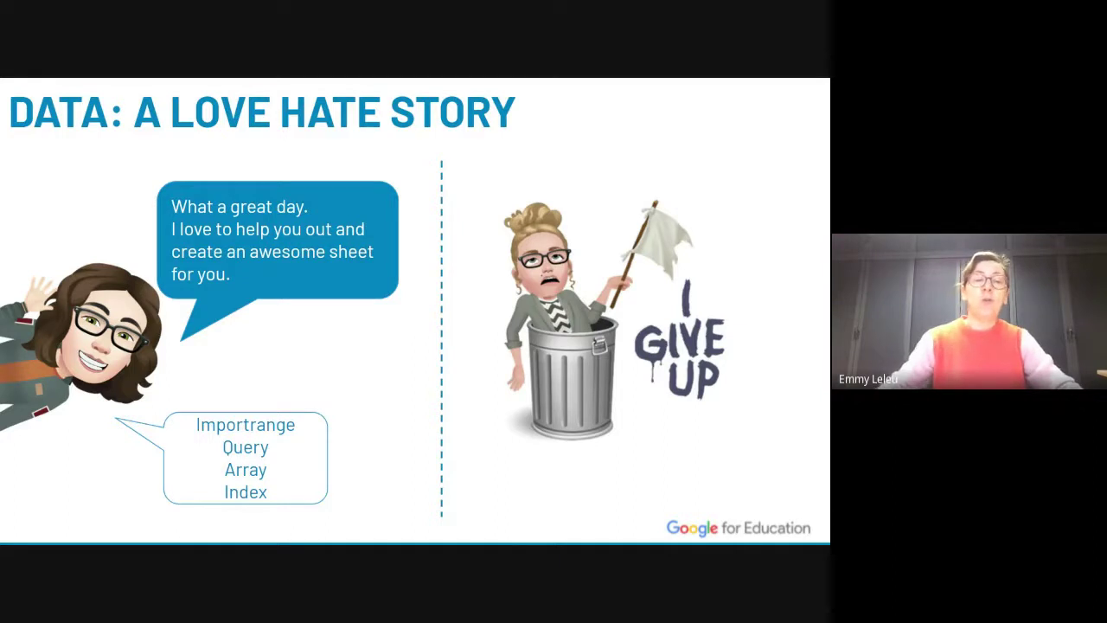
# Step: Advance from 'DATA: A LOVE HATE STORY' to the 'LOTS A LOTS A DATA' slide on large datasets
pyautogui.click(412, 287)
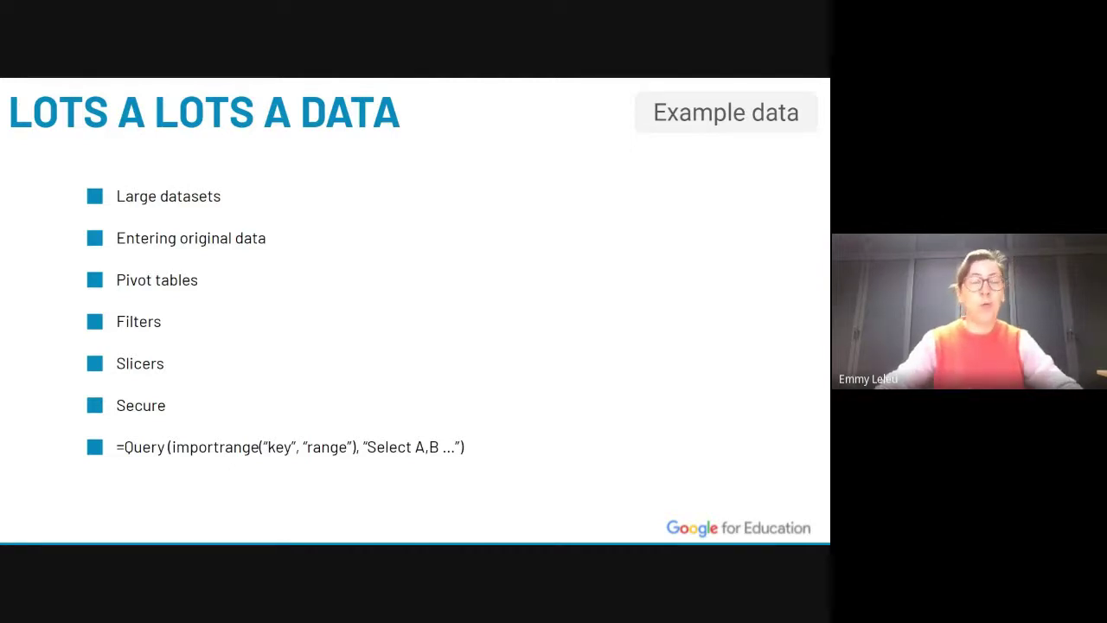
# Step: Advance from the WHY cartoon to the 'LEARN TO LOVE DATA' slide
pyautogui.click(498, 270)
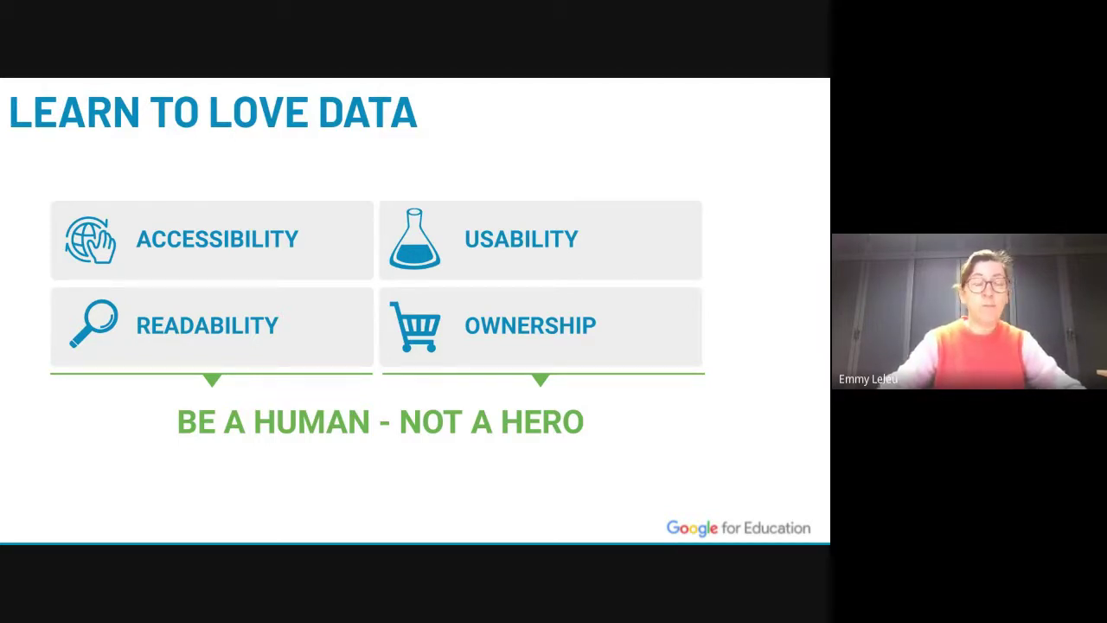
# Step: Advance past 'Hide and Protect' to the '2 RANGES' slide on naming ranges
pyautogui.click(396, 237)
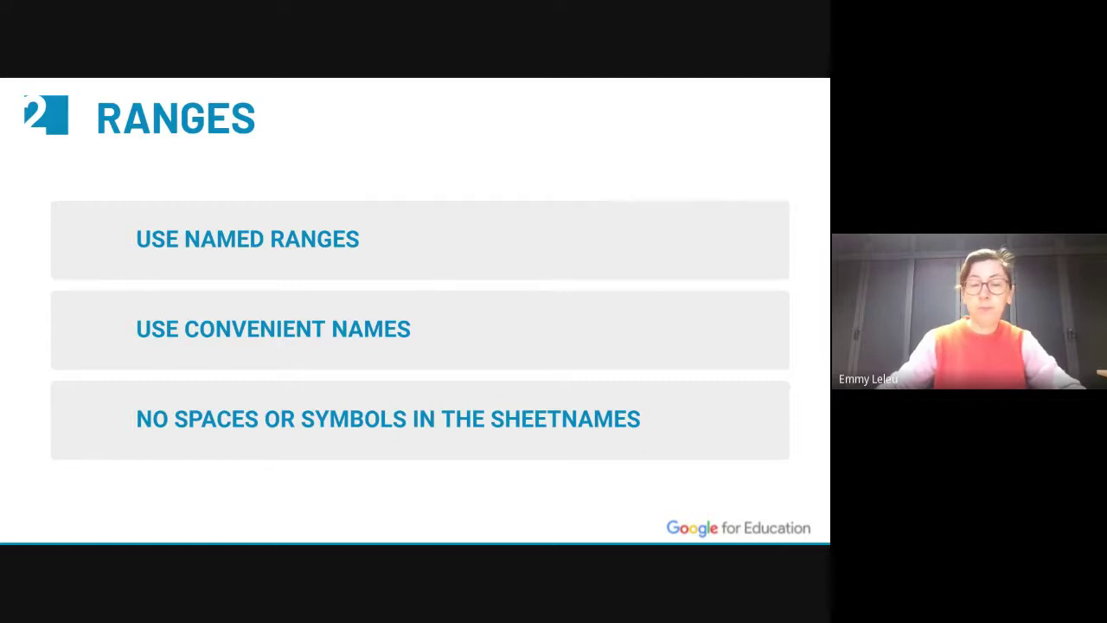
# Step: Step through the Named ranges example to the '3 VALIDATION' slide about drop-downs
pyautogui.press('Right')
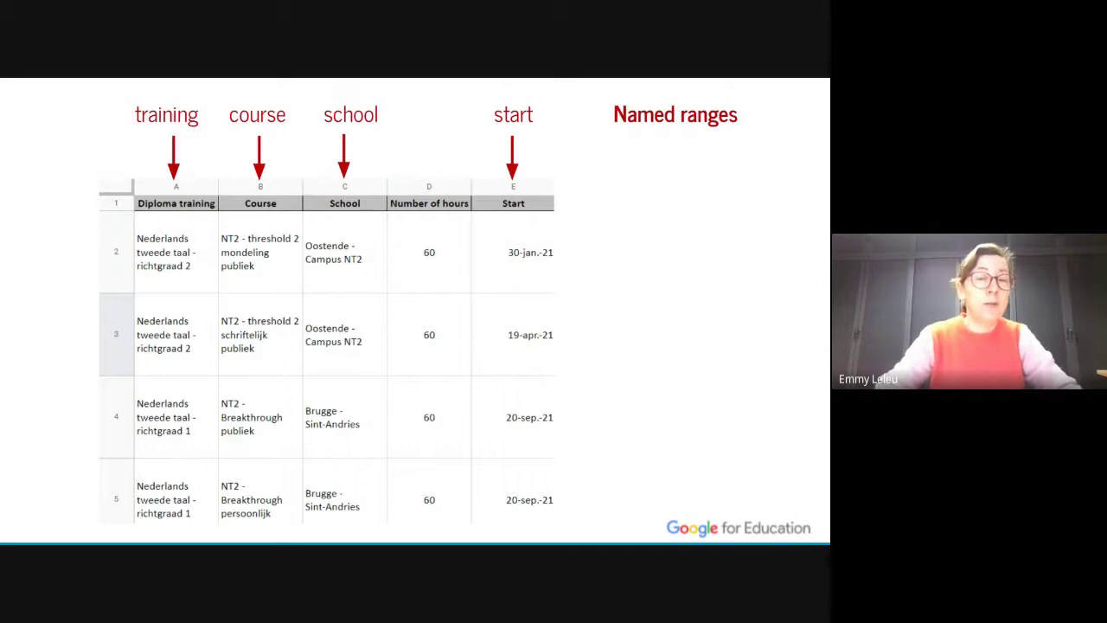
pyautogui.click(659, 334)
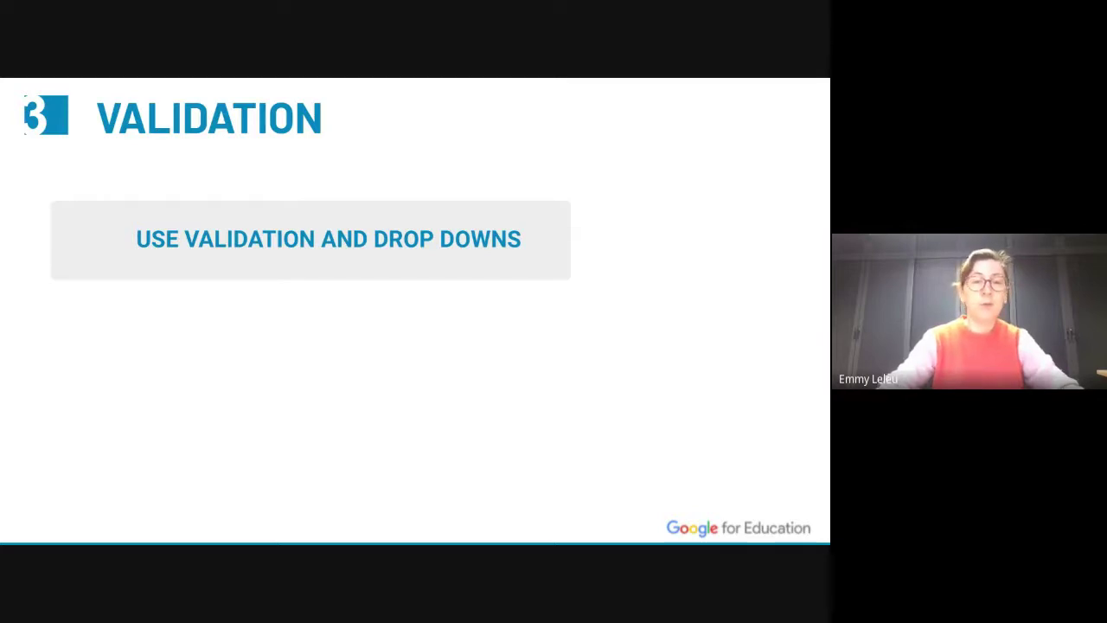
# Step: Show the next slide with the School, Training and Start drop-down example
pyautogui.press('Right')
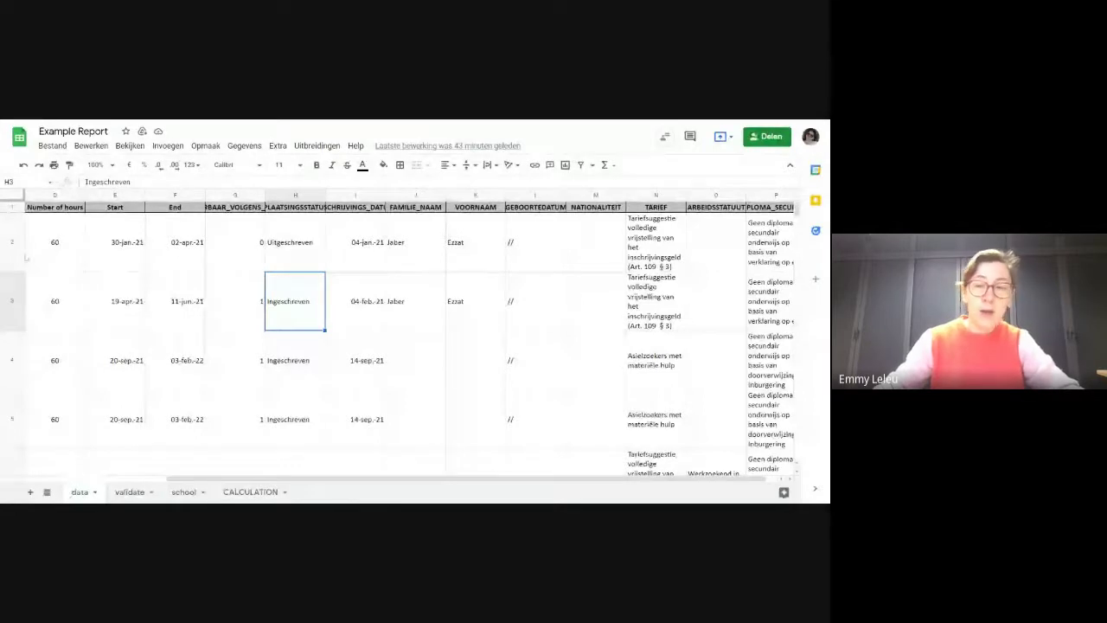
# Step: Scroll the data sheet to its last row, back to the top, and left to column A
pyautogui.moveTo(802, 217); pyautogui.dragTo(797, 454)
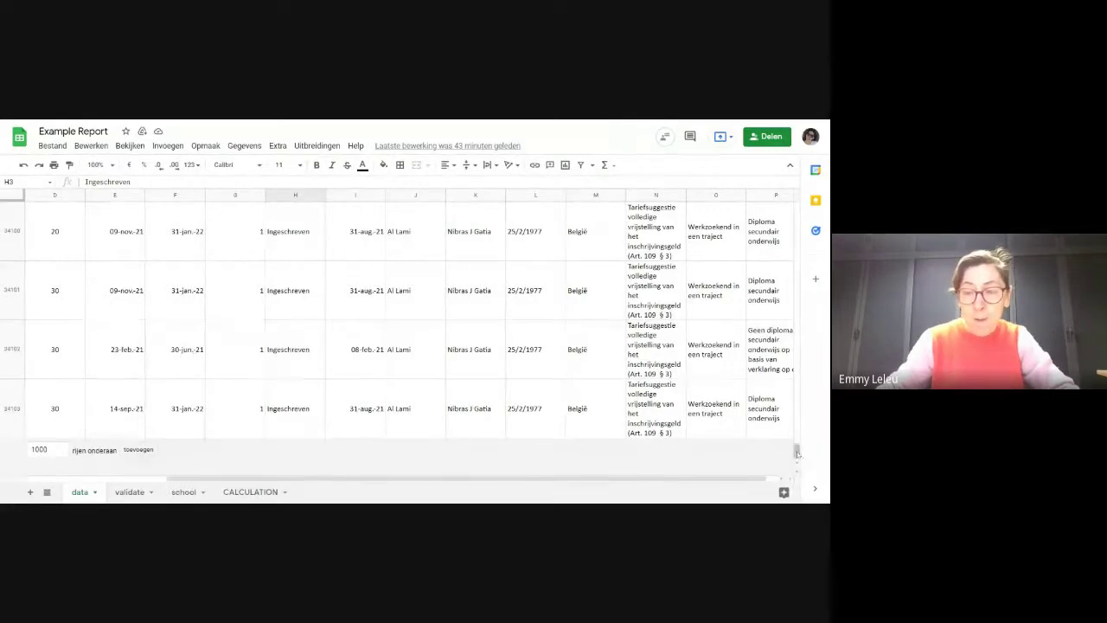
pyautogui.moveTo(797, 450); pyautogui.dragTo(797, 208)
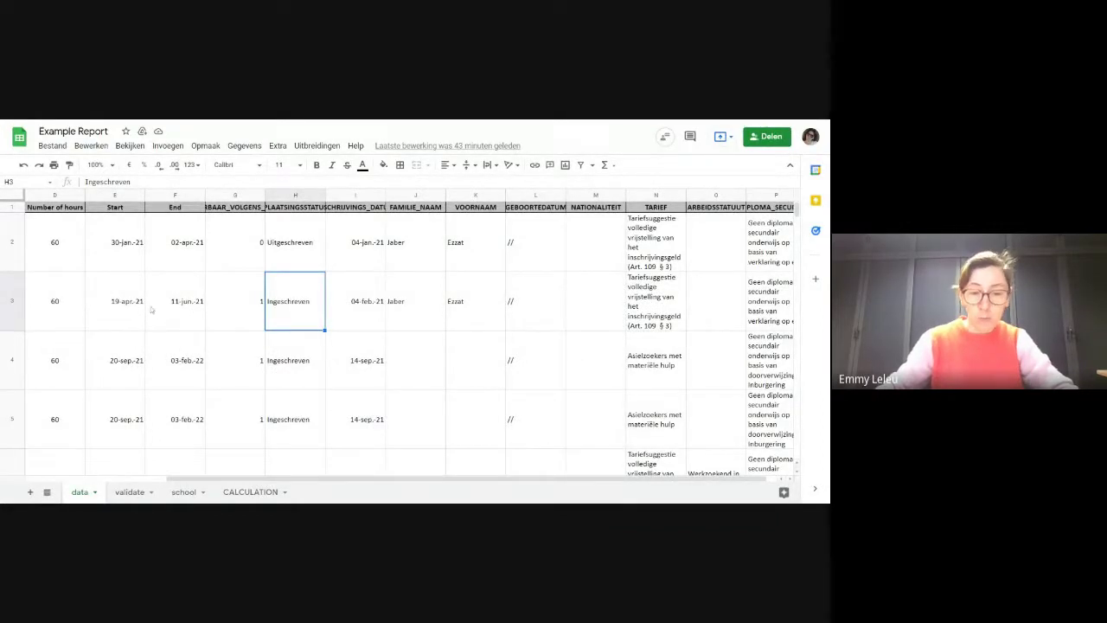
pyautogui.hscroll(-3, 388, 432)
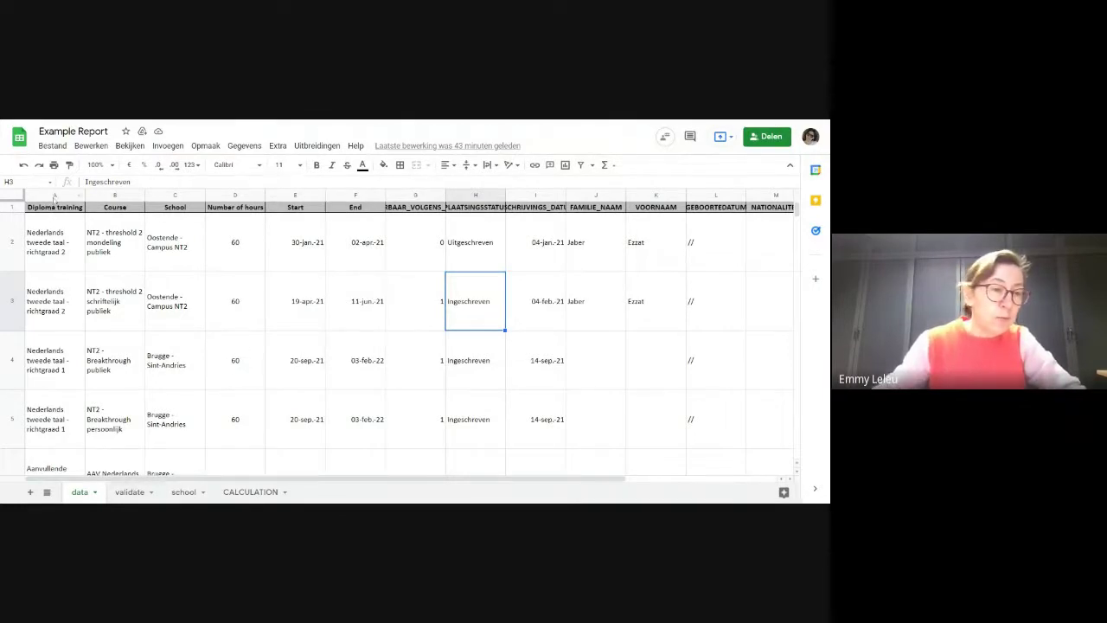
# Step: Select the Diploma training column and zoom the data sheet to 150%
pyautogui.click(54, 196)
pyautogui.click(111, 164)
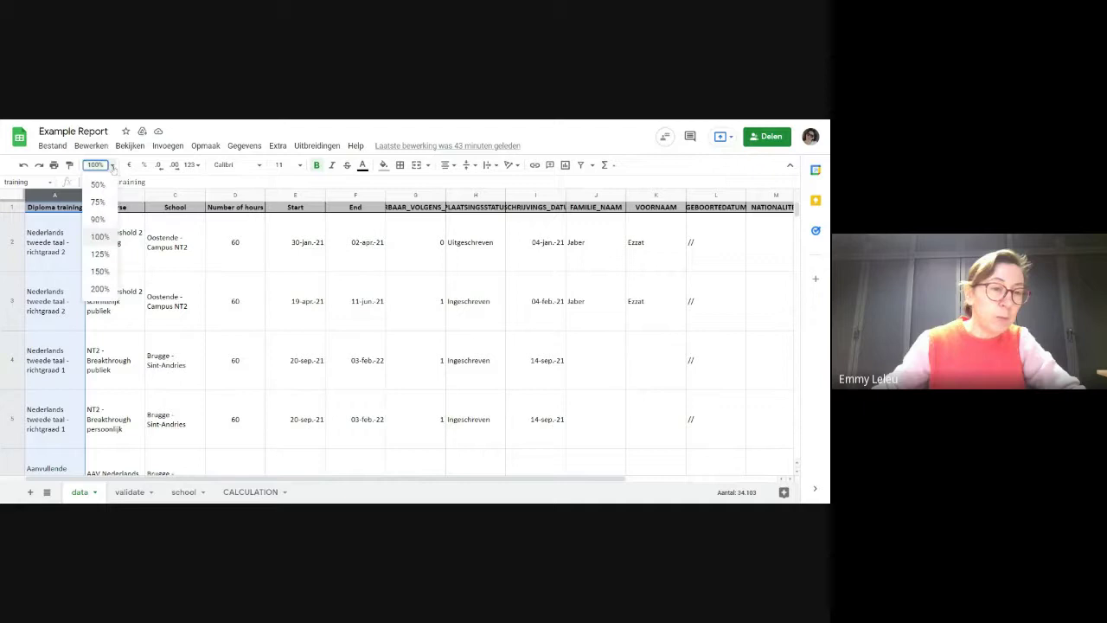
pyautogui.click(99, 271)
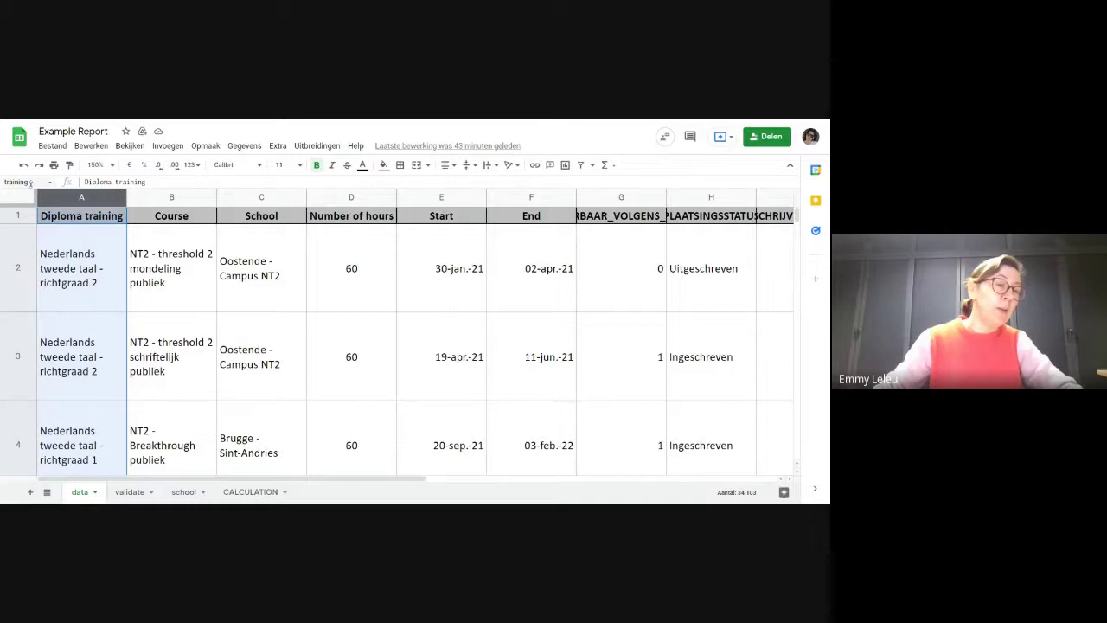
# Step: Select the Course, School and Start columns to reveal the range names course, school and start
pyautogui.click(168, 198)
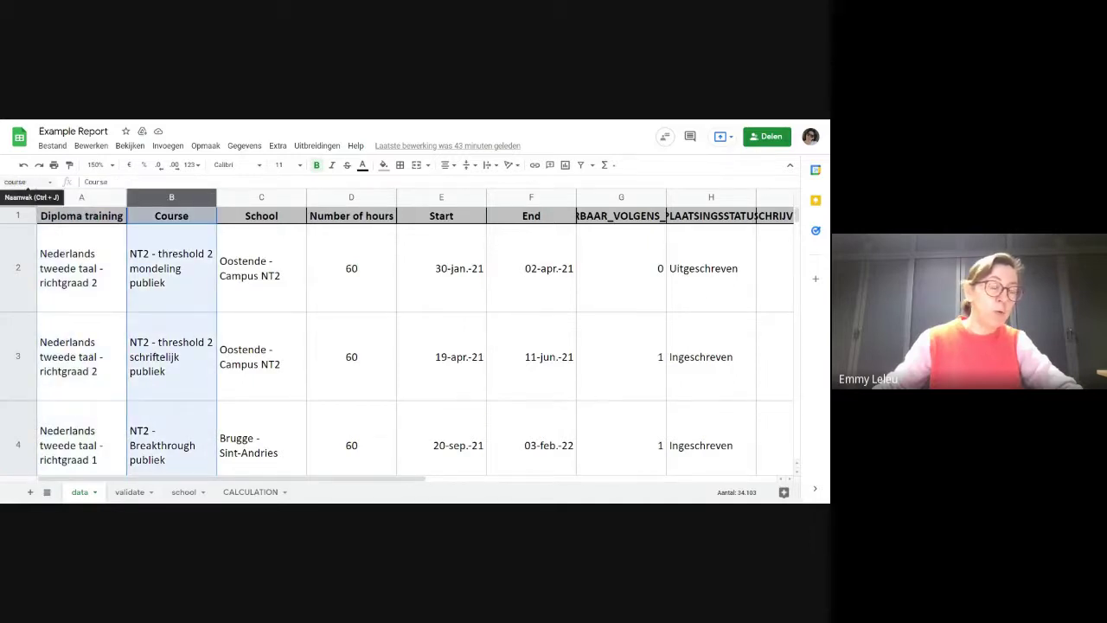
pyautogui.click(261, 198)
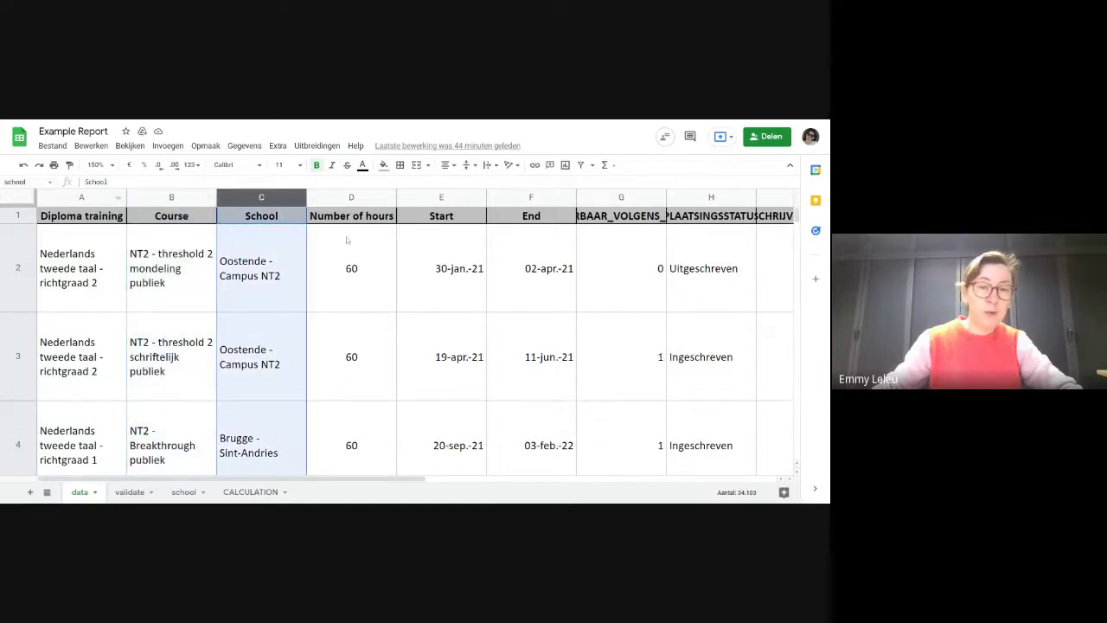
pyautogui.click(453, 199)
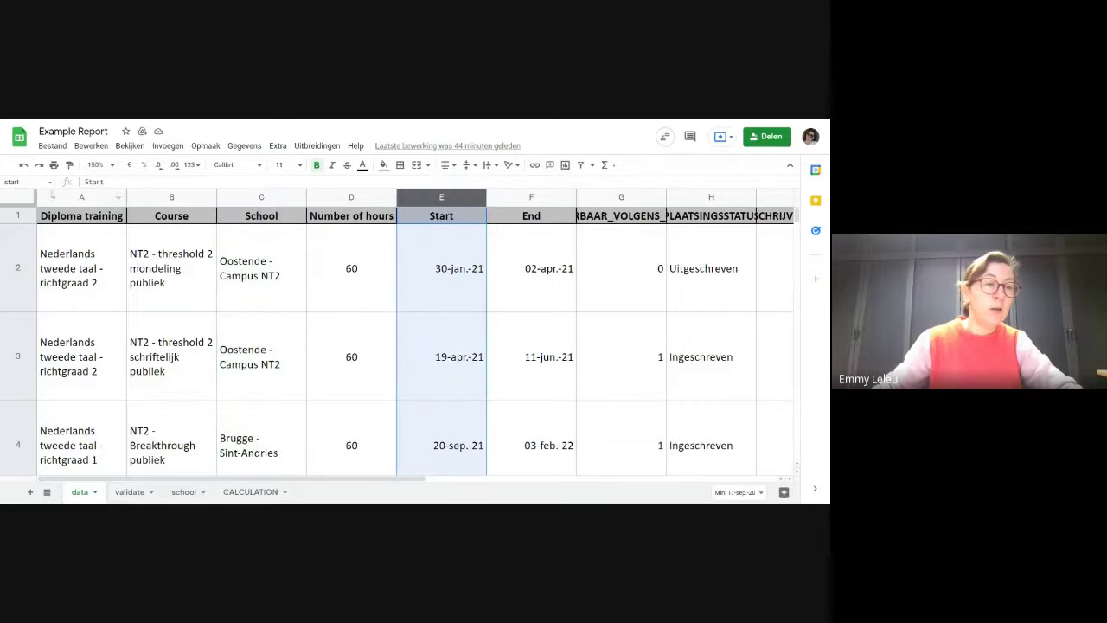
pyautogui.click(18, 182)
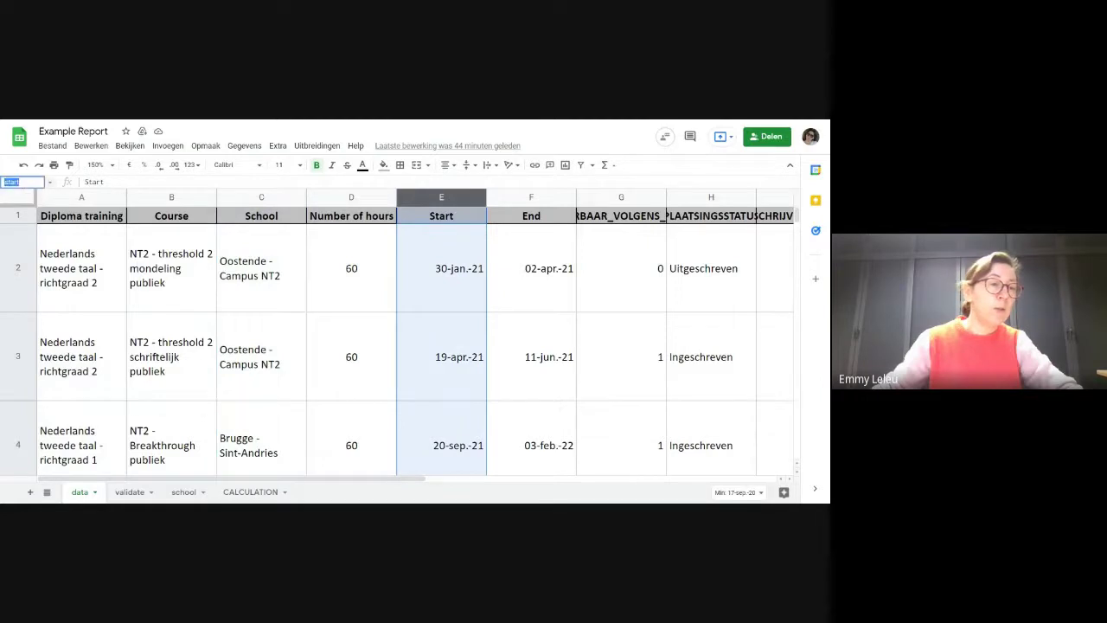
pyautogui.click(122, 269)
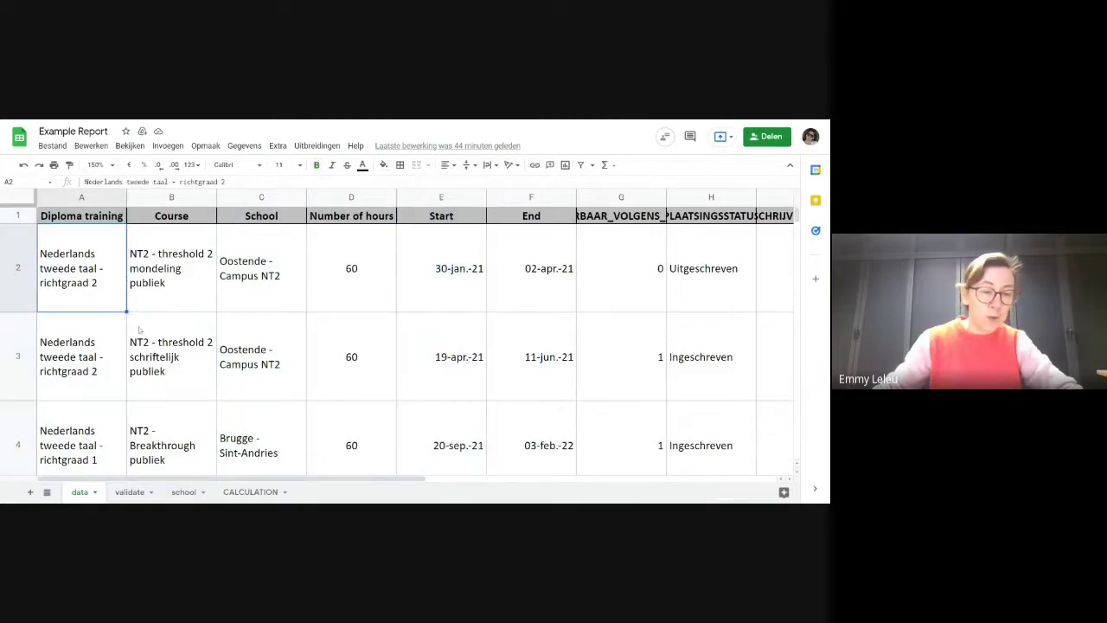
# Step: Check the =sort(unique(school)) list in validate column A, then go to the school tab
pyautogui.click(129, 491)
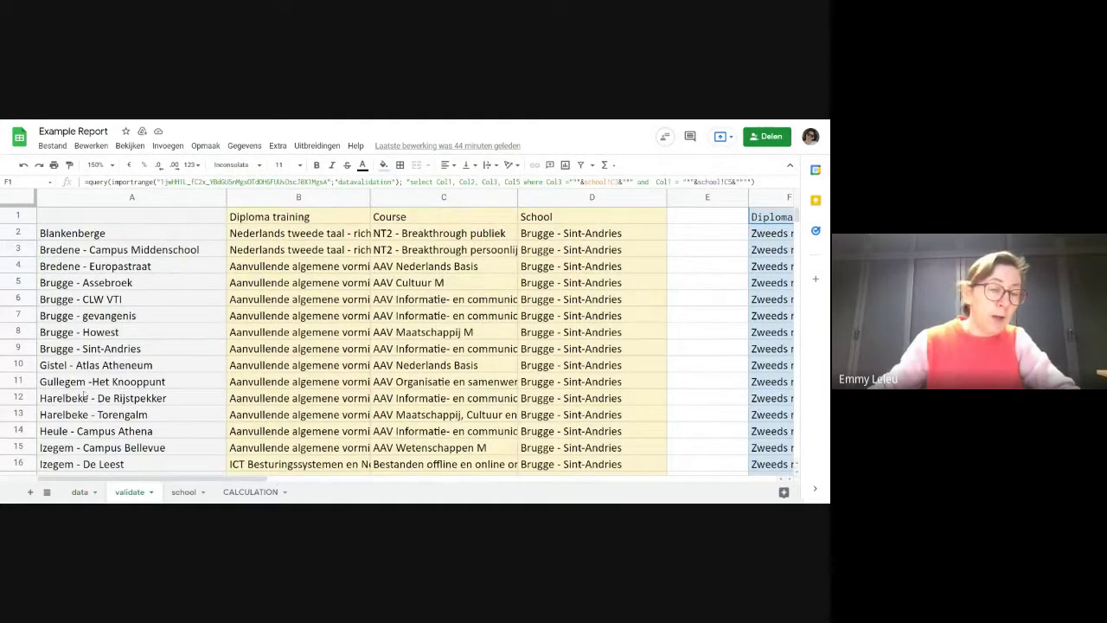
pyautogui.click(97, 199)
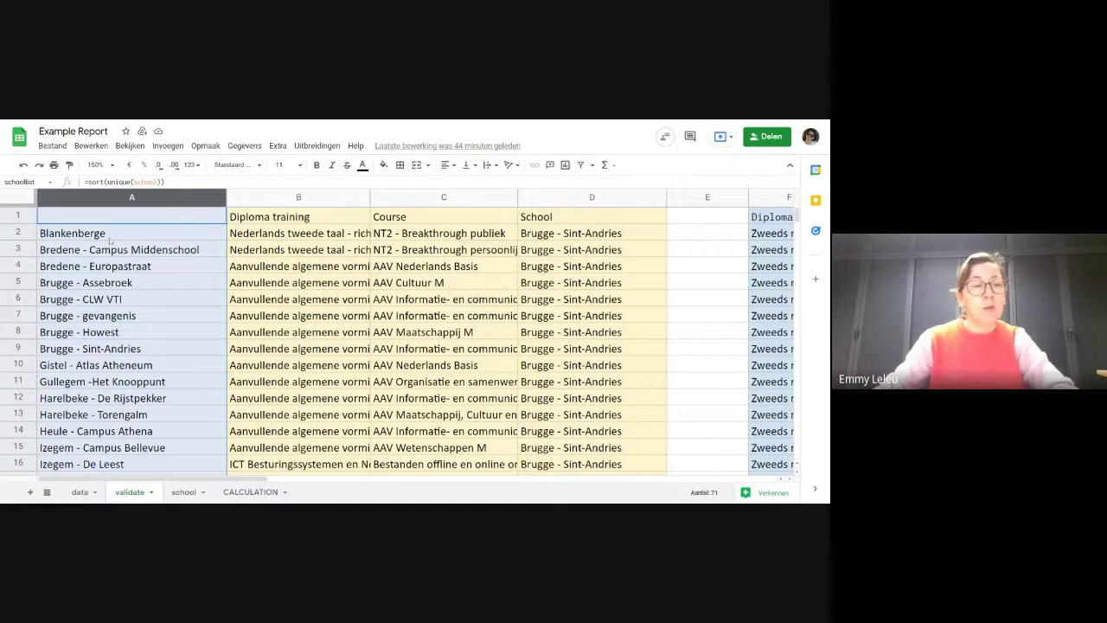
pyautogui.click(184, 492)
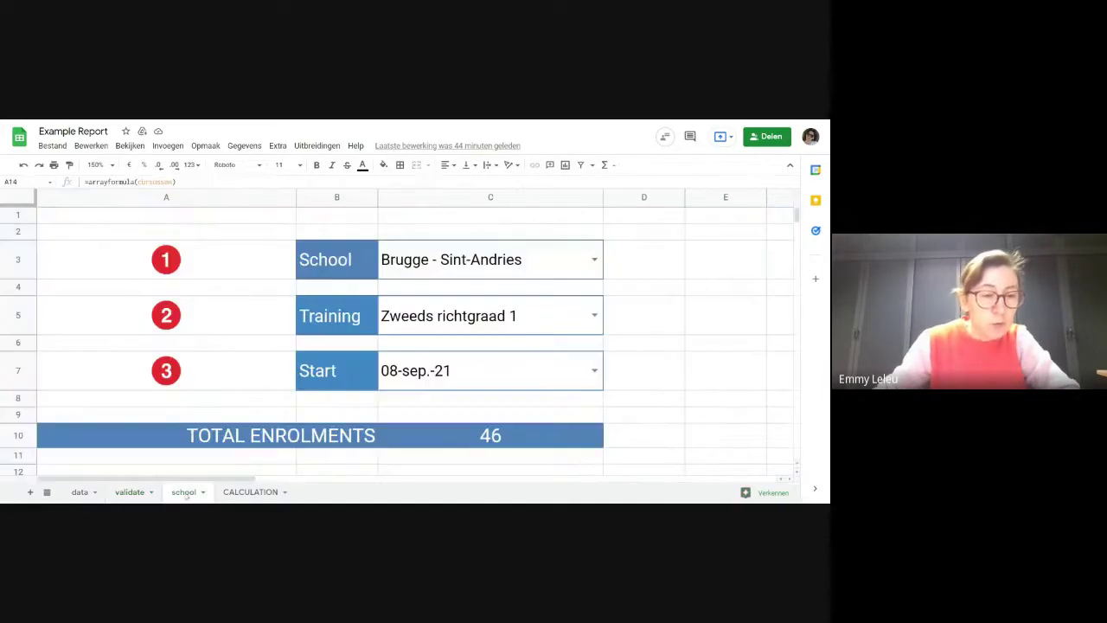
pyautogui.click(595, 261)
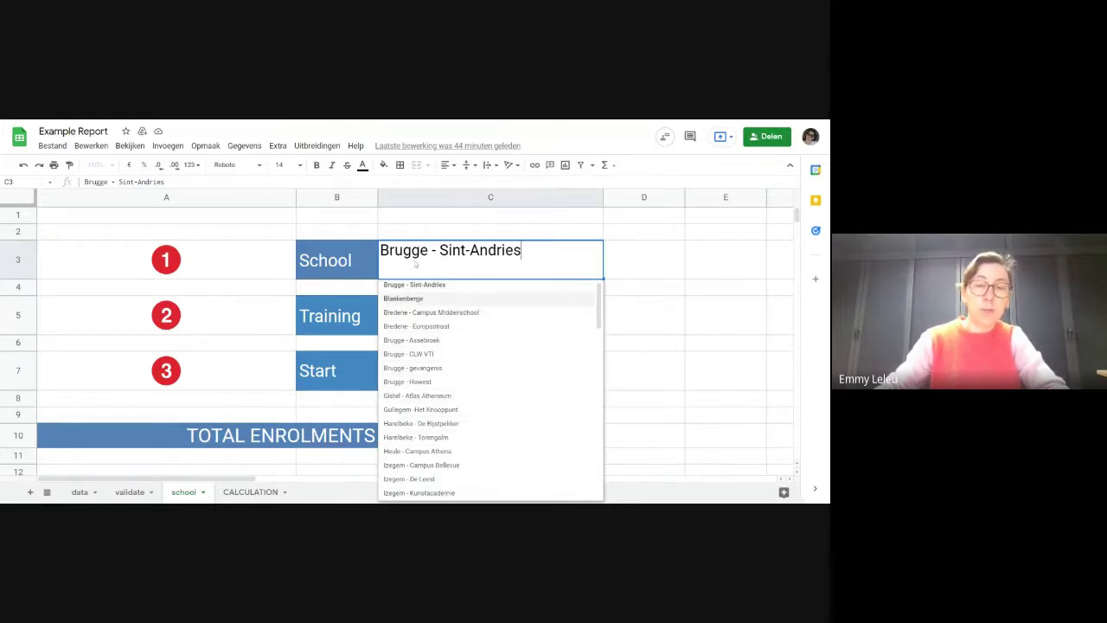
pyautogui.click(344, 262)
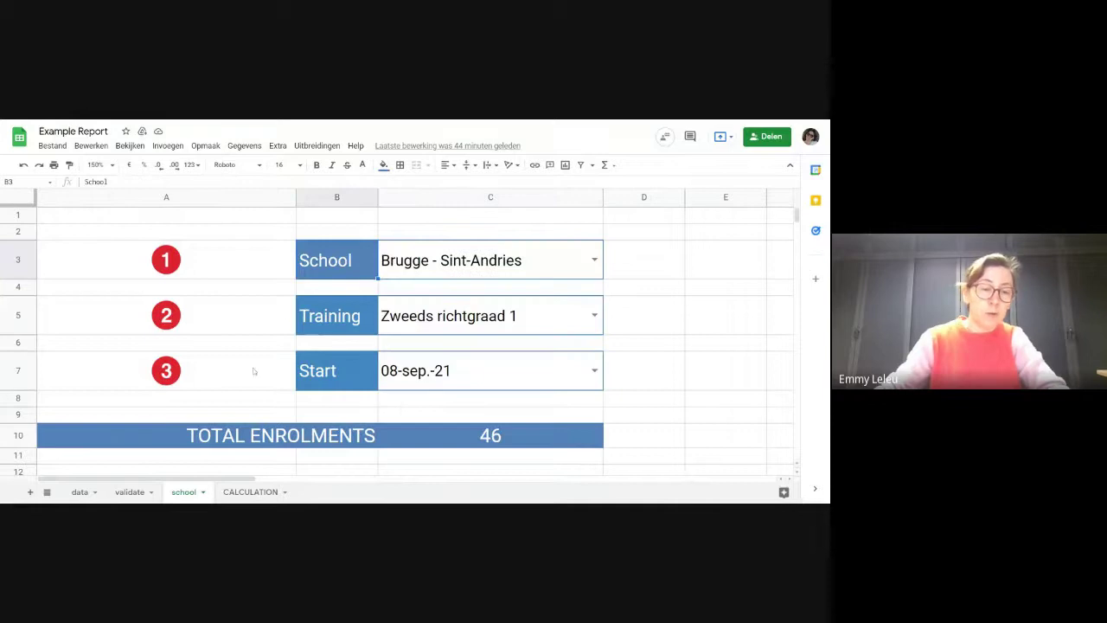
pyautogui.click(130, 492)
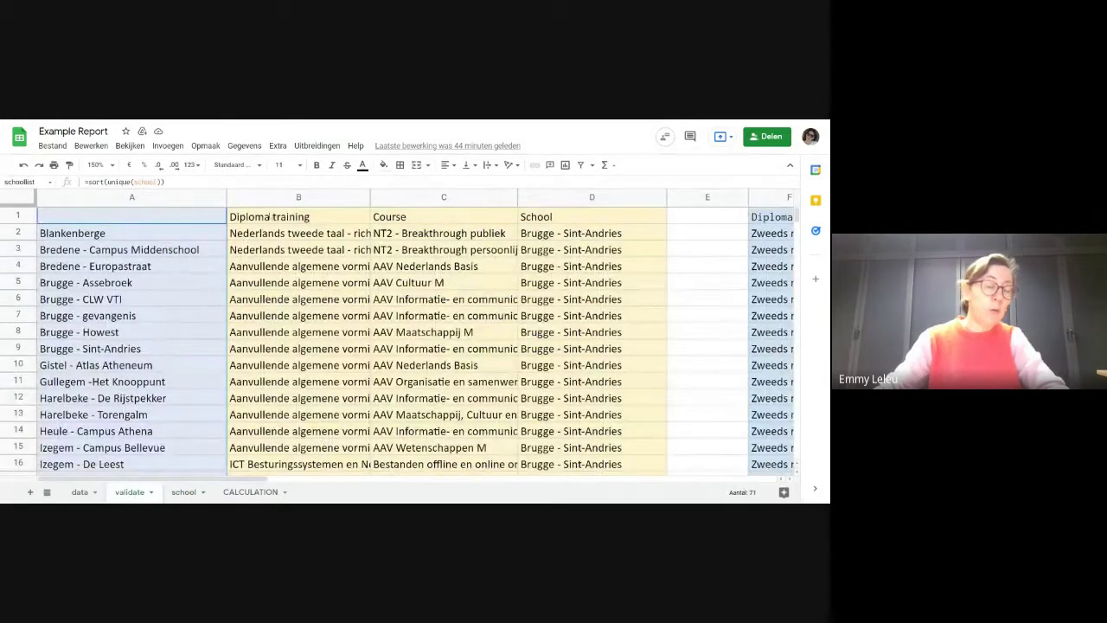
# Step: Inspect the validate tab's B1 query formula, highlighting its school!C3 filter reference
pyautogui.click(294, 221)
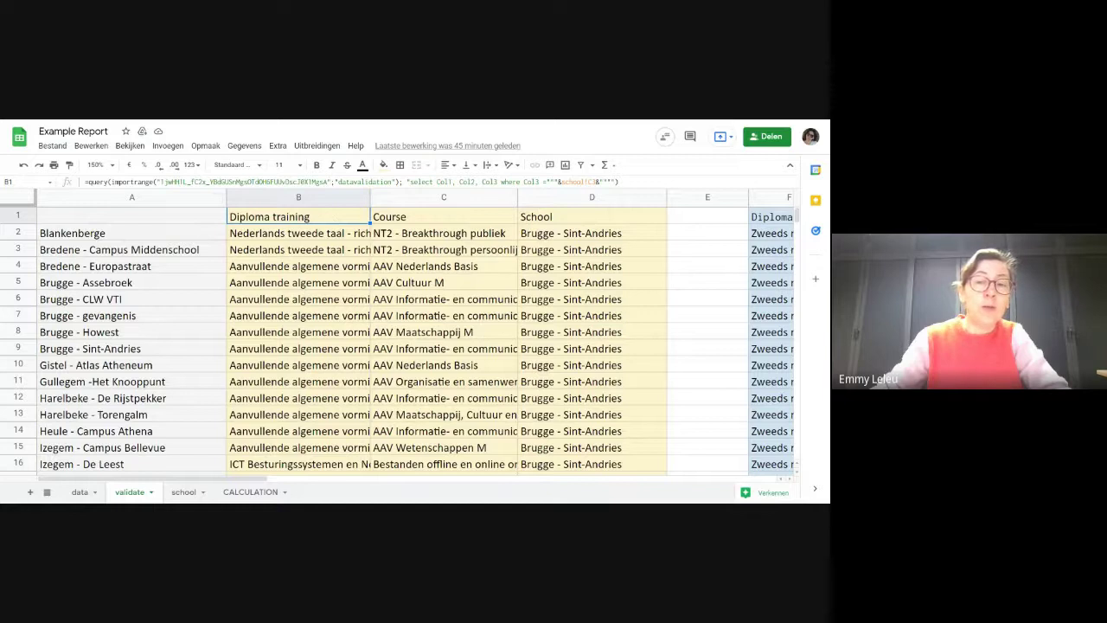
pyautogui.click(561, 182)
pyautogui.moveTo(560, 181); pyautogui.dragTo(602, 181)
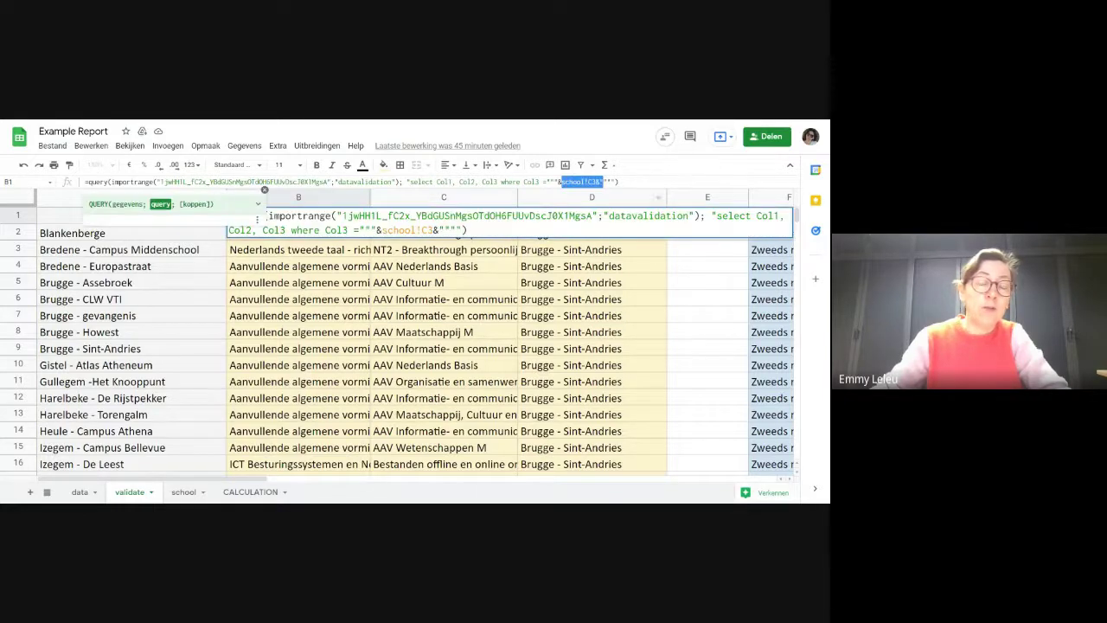
pyautogui.click(315, 253)
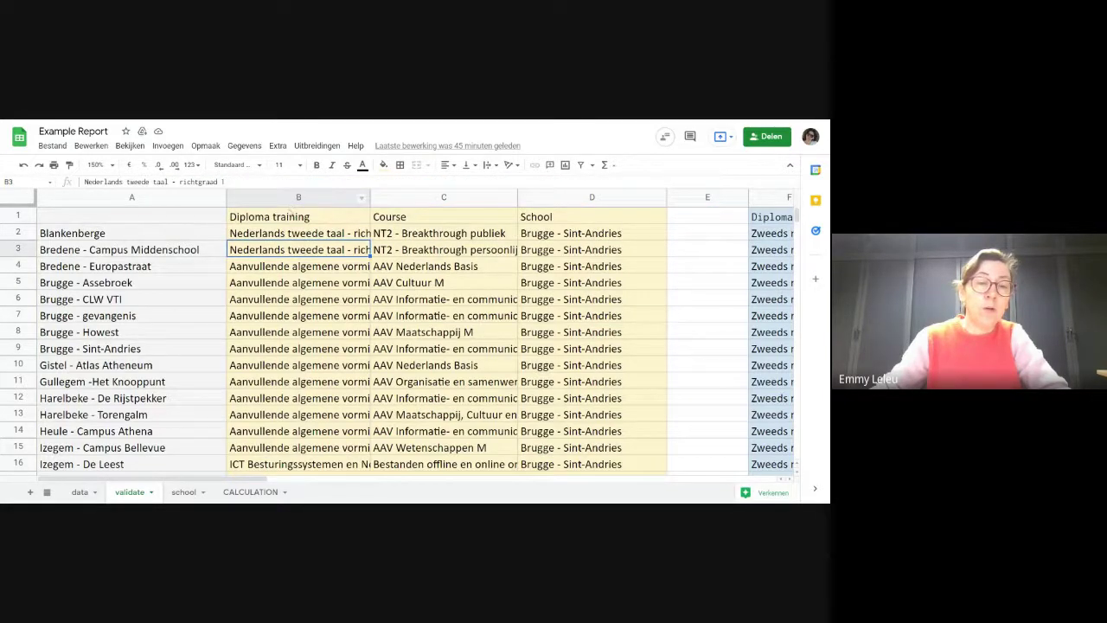
pyautogui.click(334, 219)
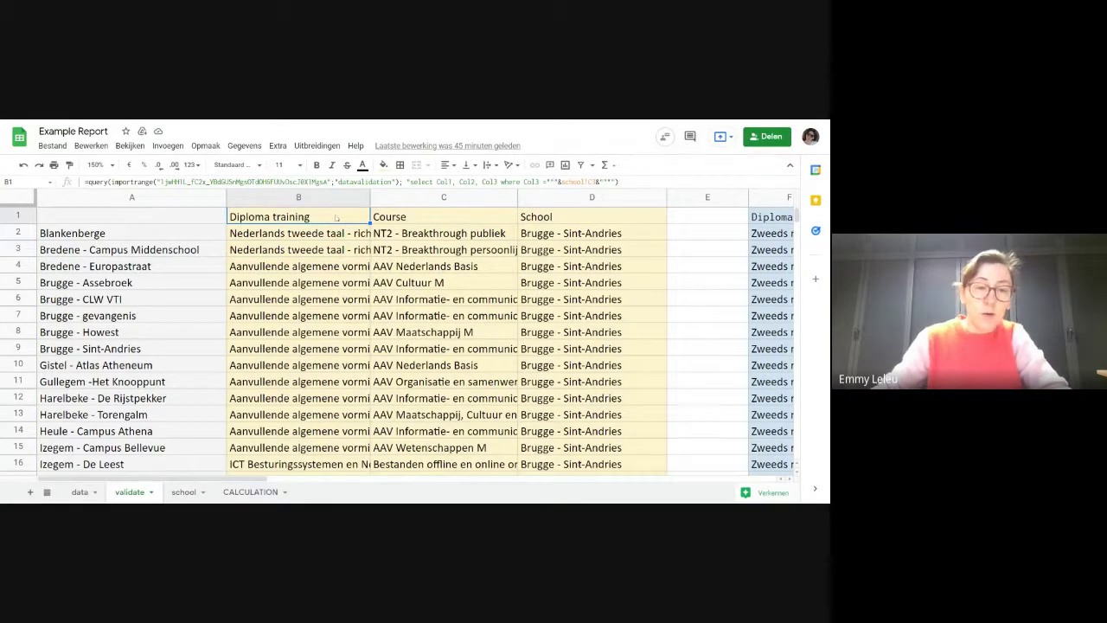
# Step: Return to the school sheet and browse the Training choices in C5
pyautogui.click(183, 491)
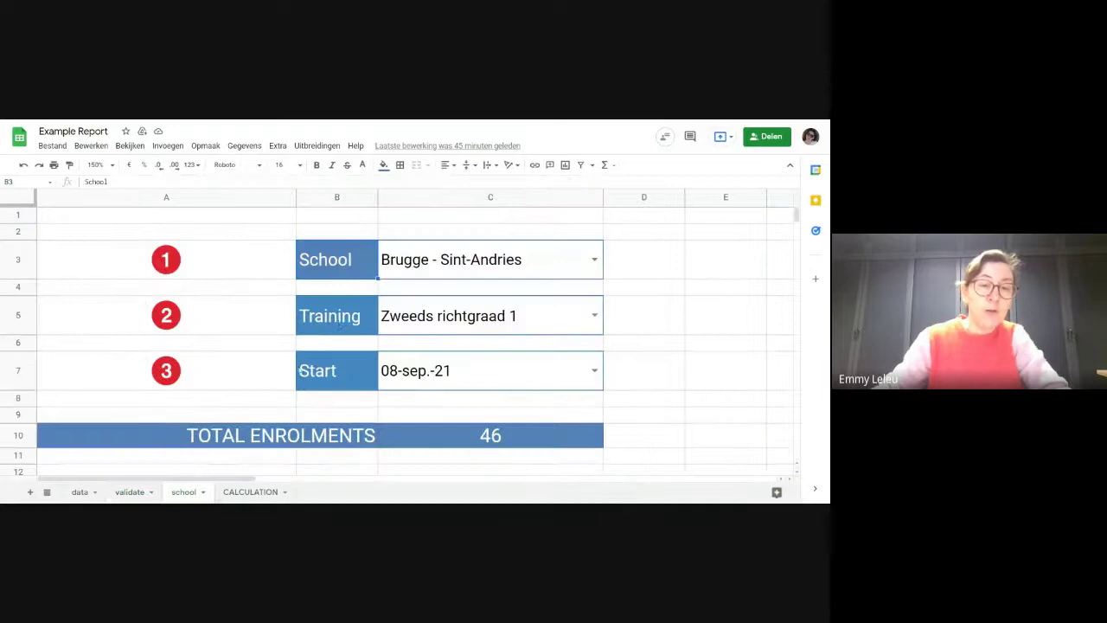
pyautogui.doubleClick(519, 316)
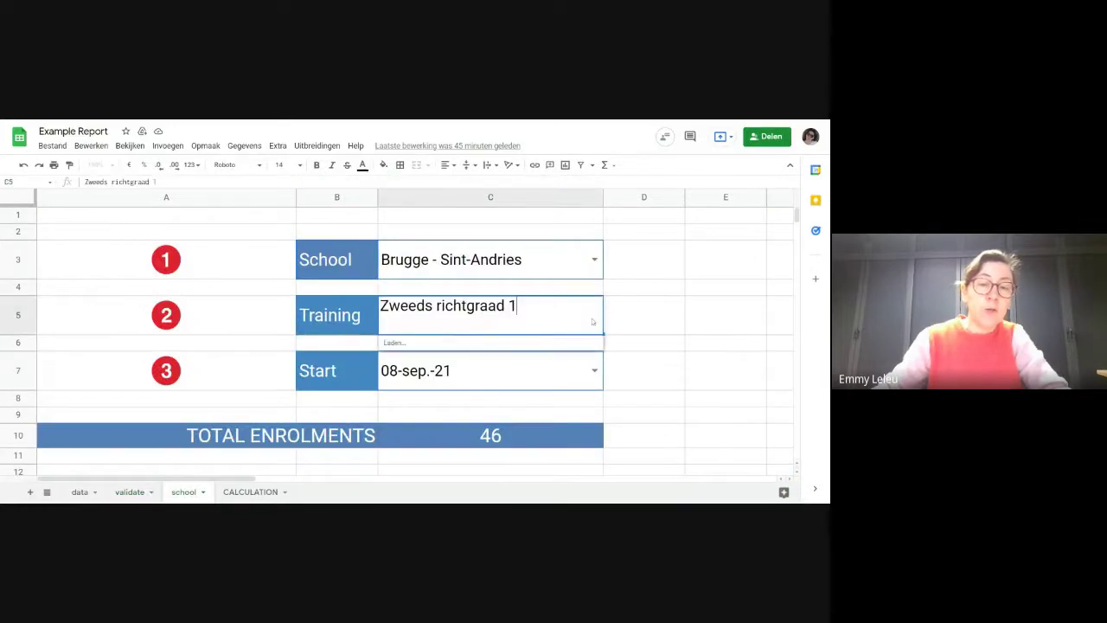
pyautogui.scroll(-5, 519, 441)
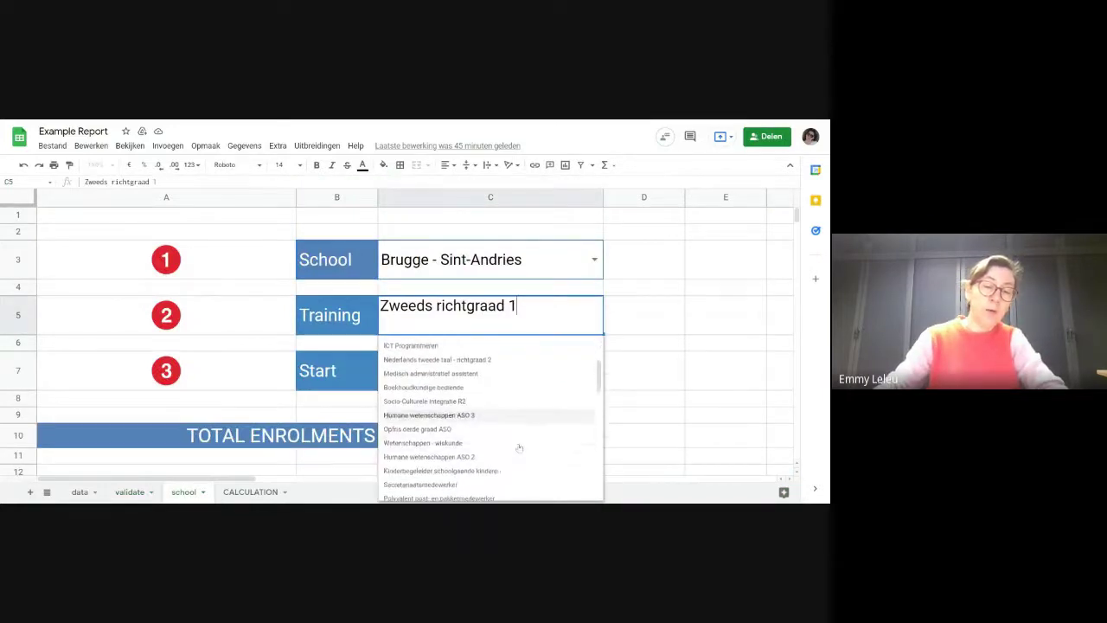
pyautogui.scroll(5, 517, 446)
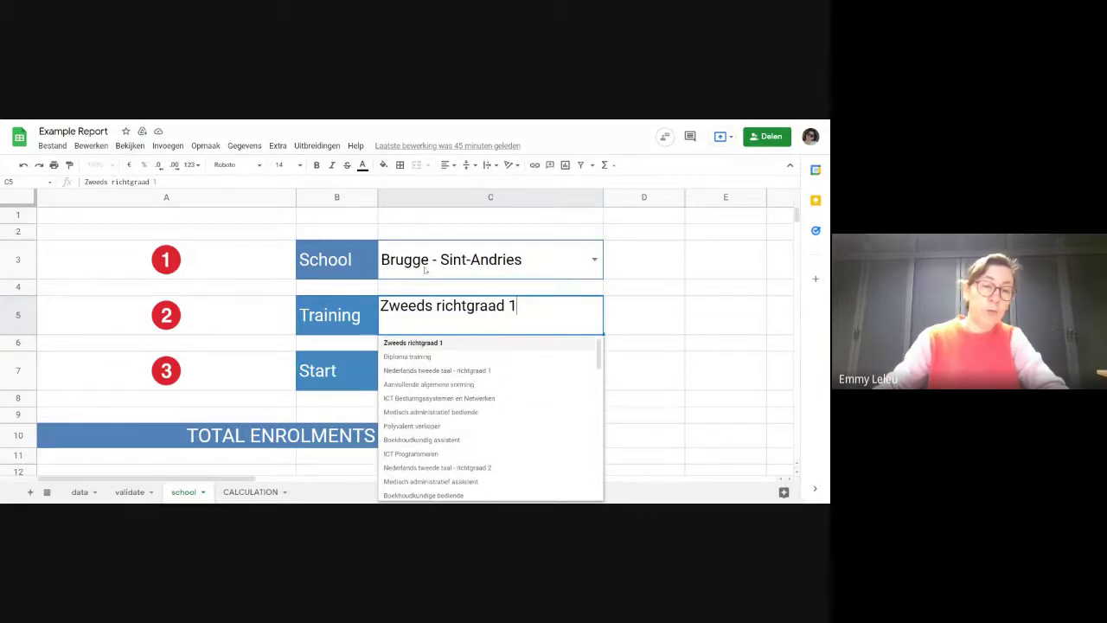
# Step: Pick school Zwevezele - Damberd and training ICT en Administratie
pyautogui.click(594, 260)
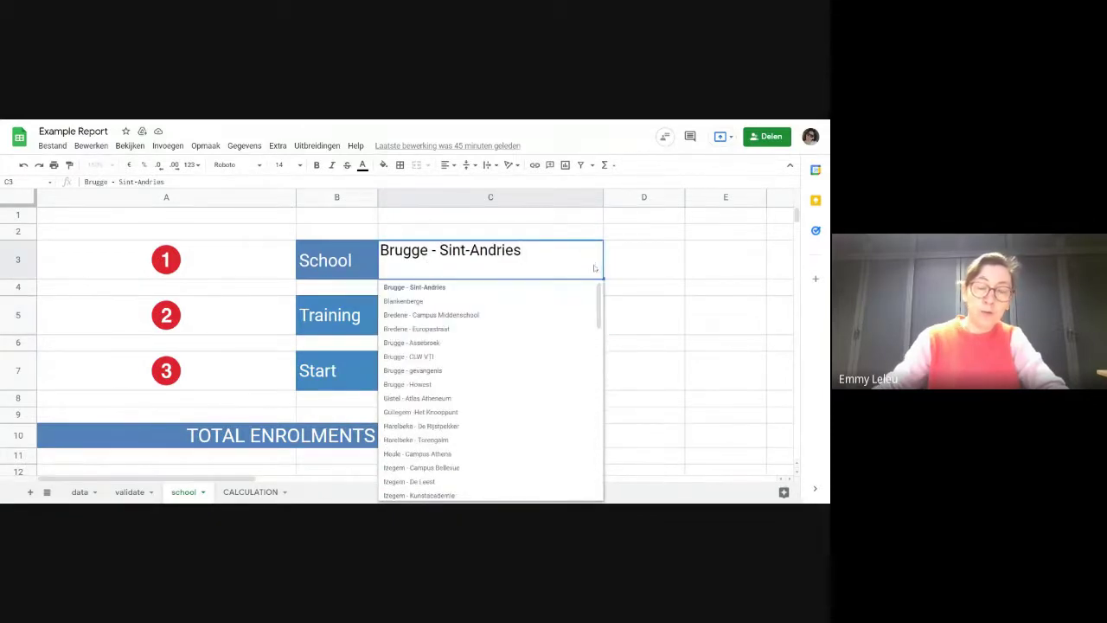
pyautogui.scroll(-10, 497, 398)
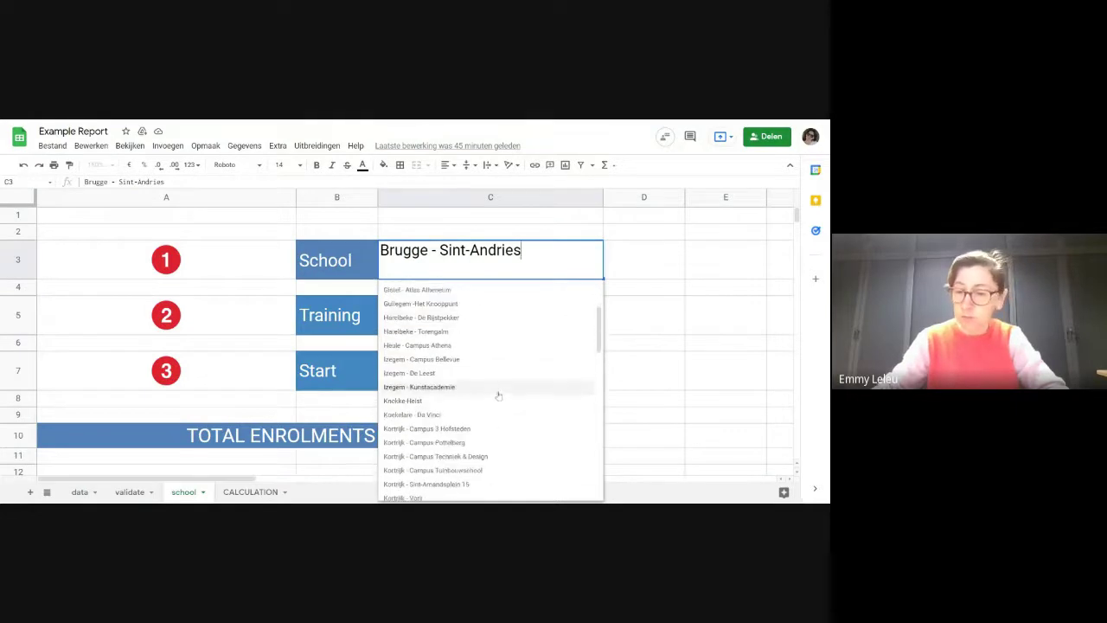
pyautogui.scroll(-10, 493, 398)
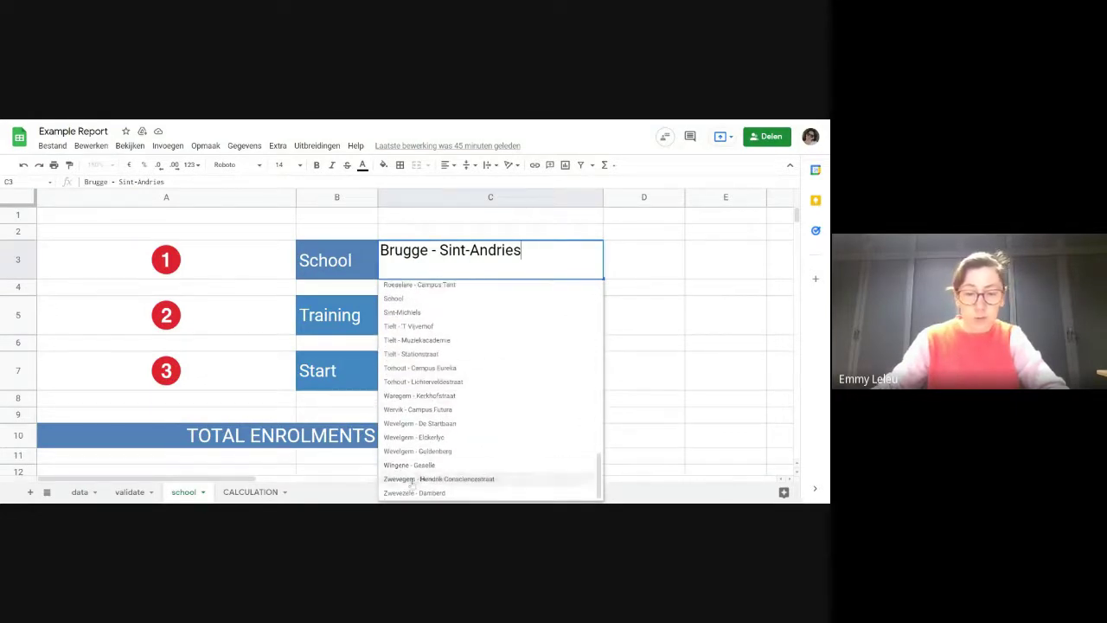
pyautogui.click(413, 492)
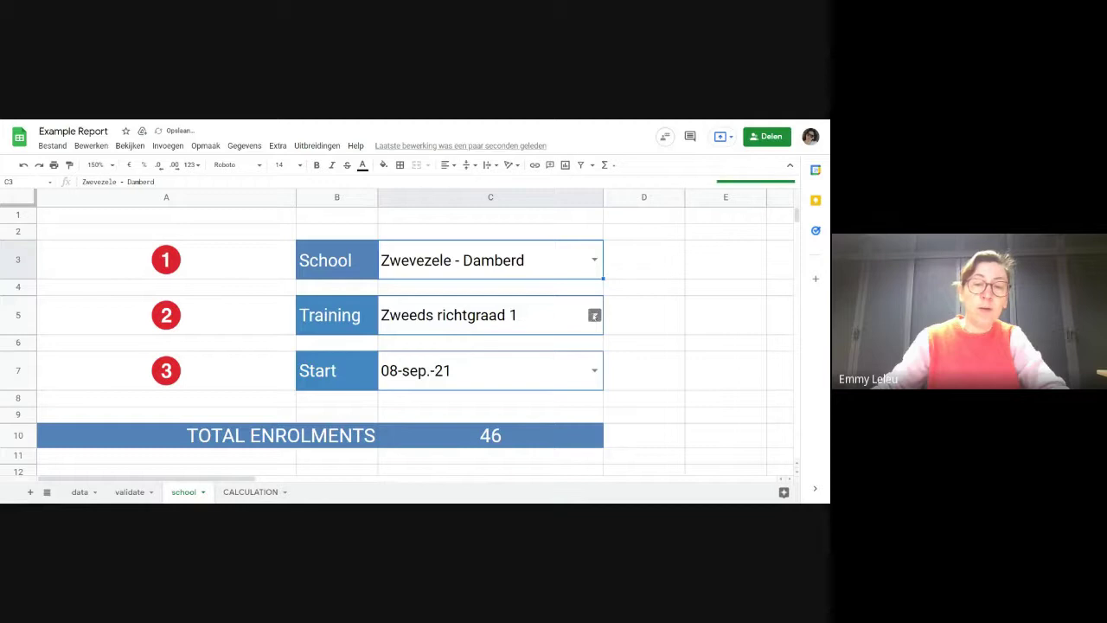
pyautogui.click(594, 316)
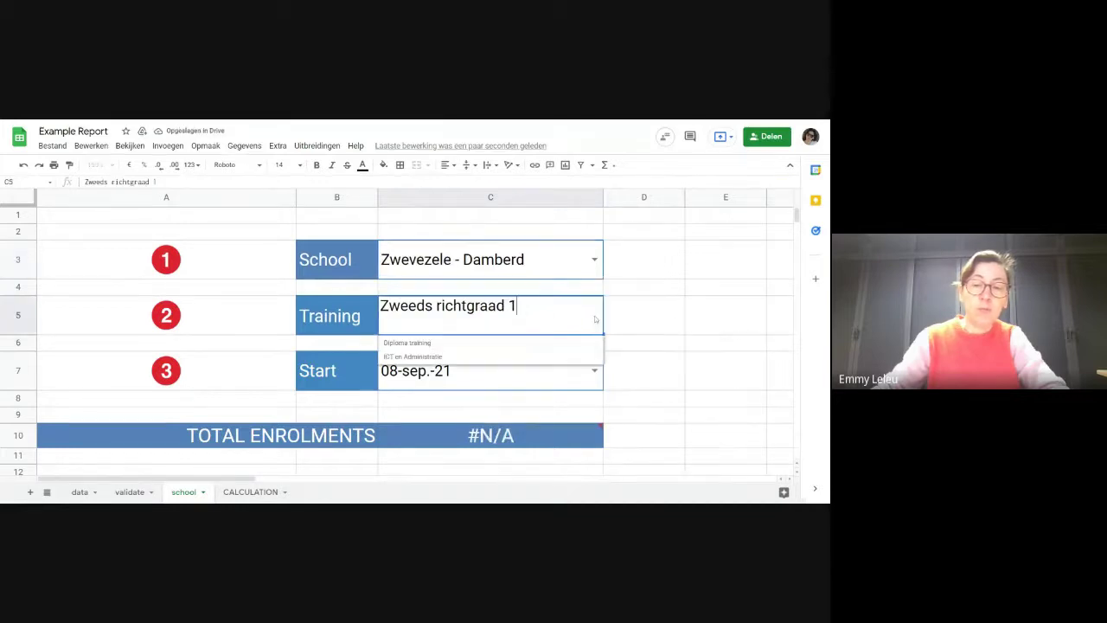
pyautogui.click(443, 358)
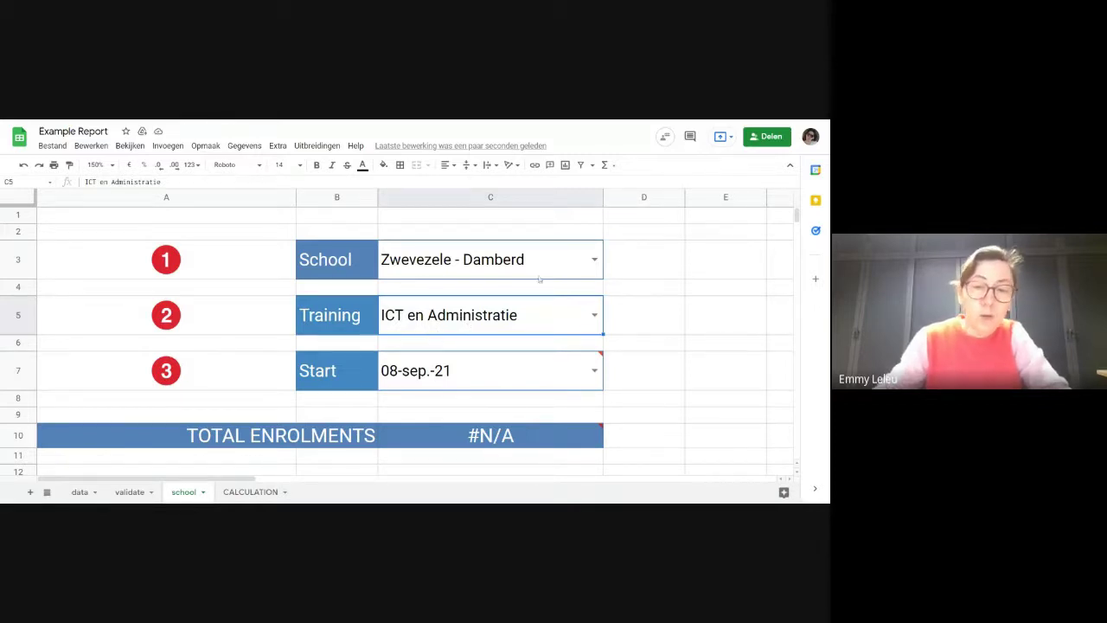
# Step: Switch to Zwevegem - Hendrik Consciencestraat with training Fotograaf, giving total enrolments of 15
pyautogui.click(594, 259)
pyautogui.scroll(-3, 487, 424)
pyautogui.scroll(-10, 487, 425)
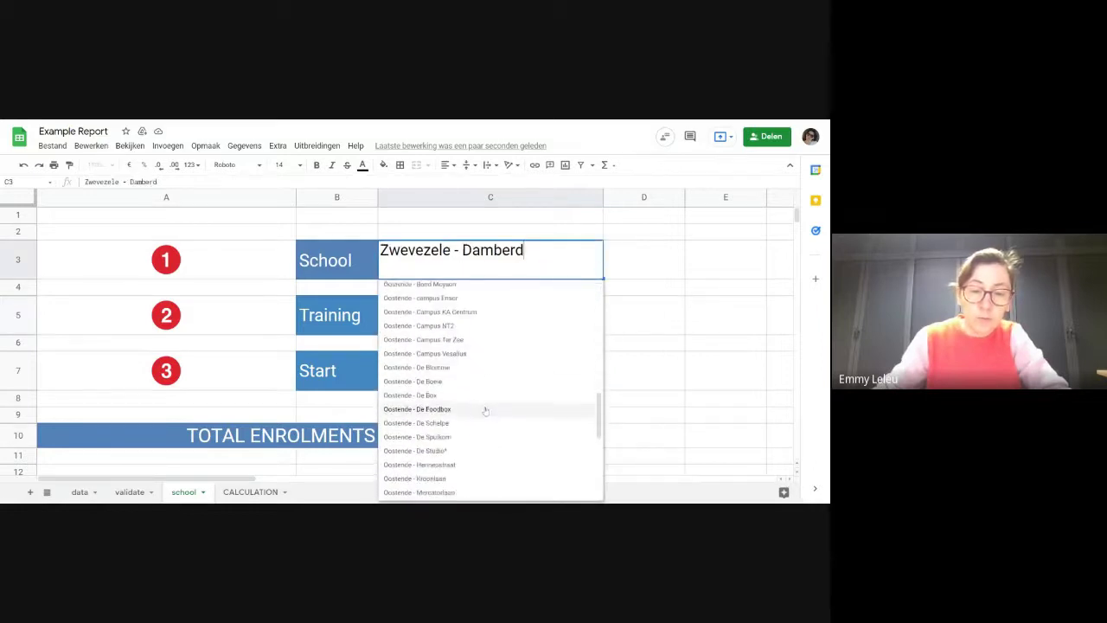
pyautogui.click(407, 493)
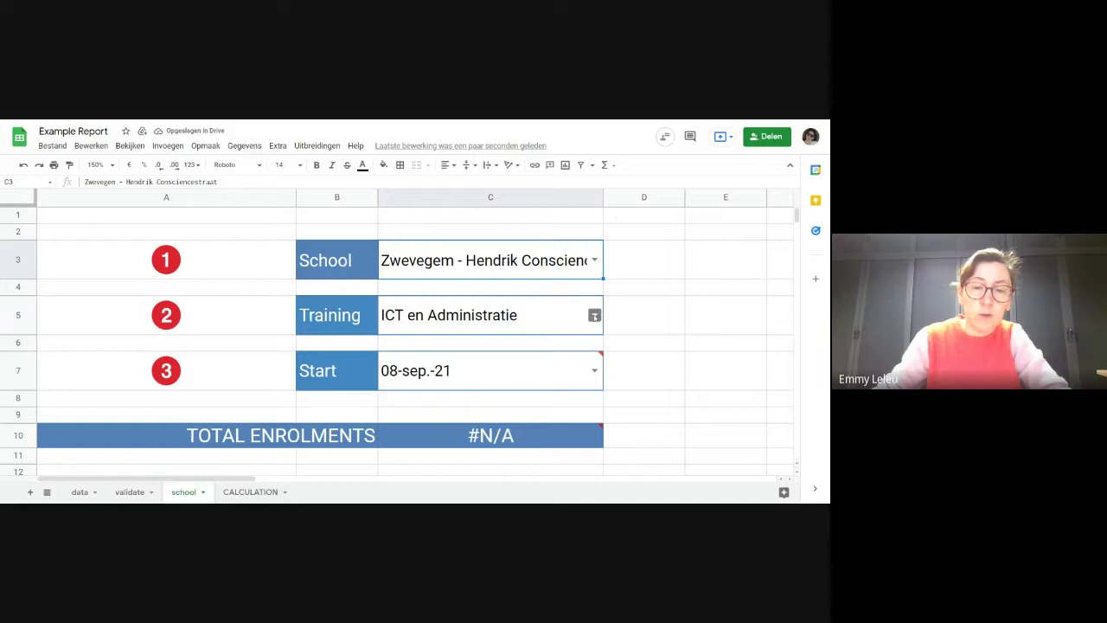
pyautogui.click(594, 315)
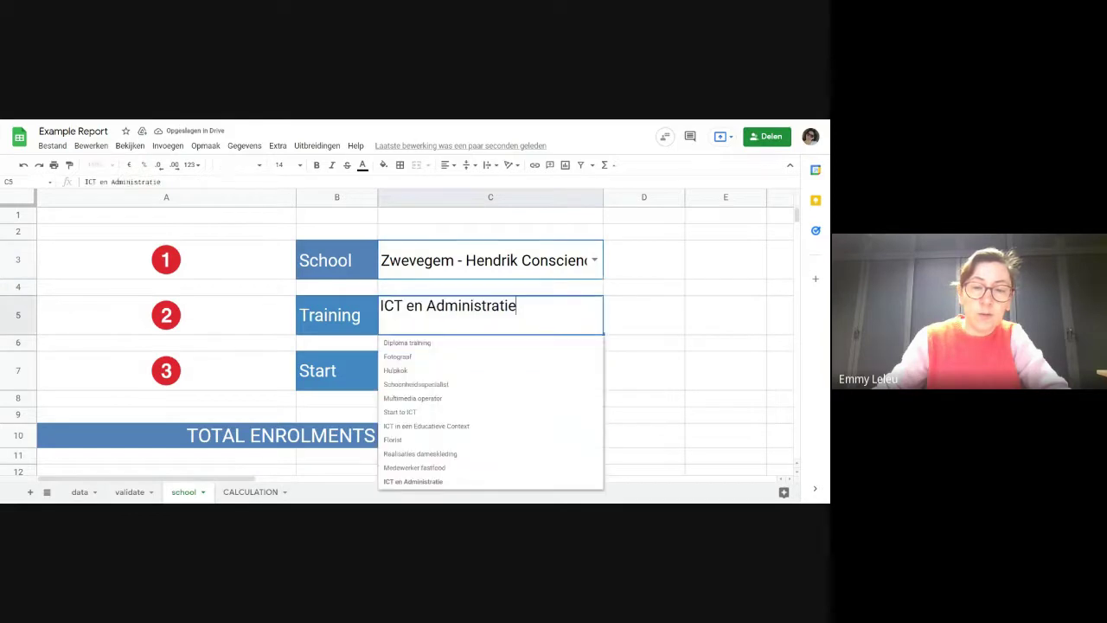
pyautogui.click(421, 357)
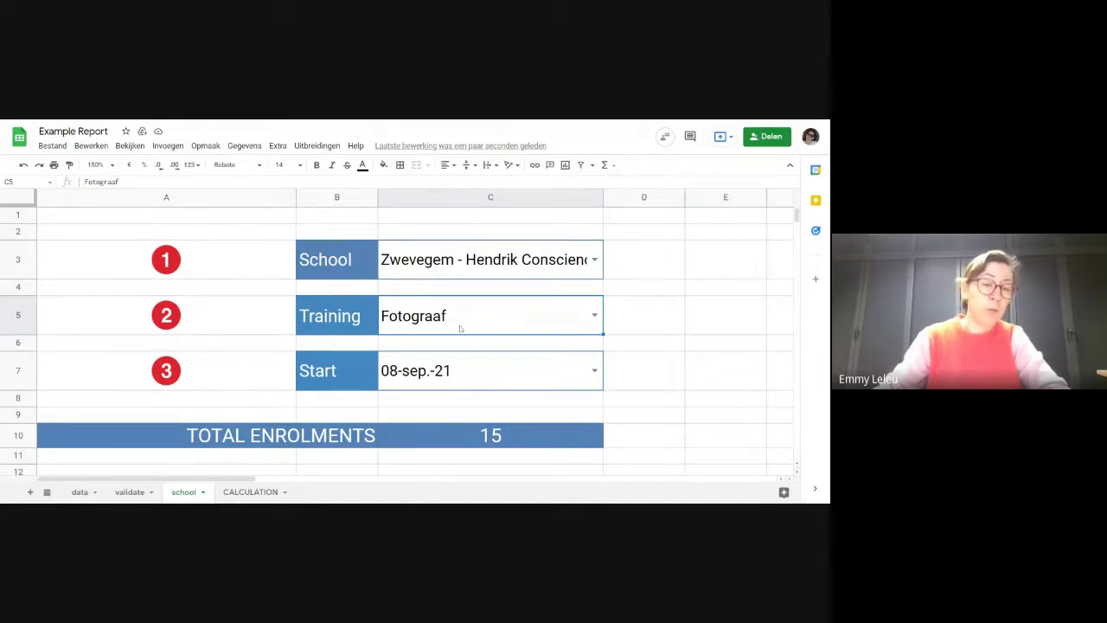
pyautogui.click(130, 492)
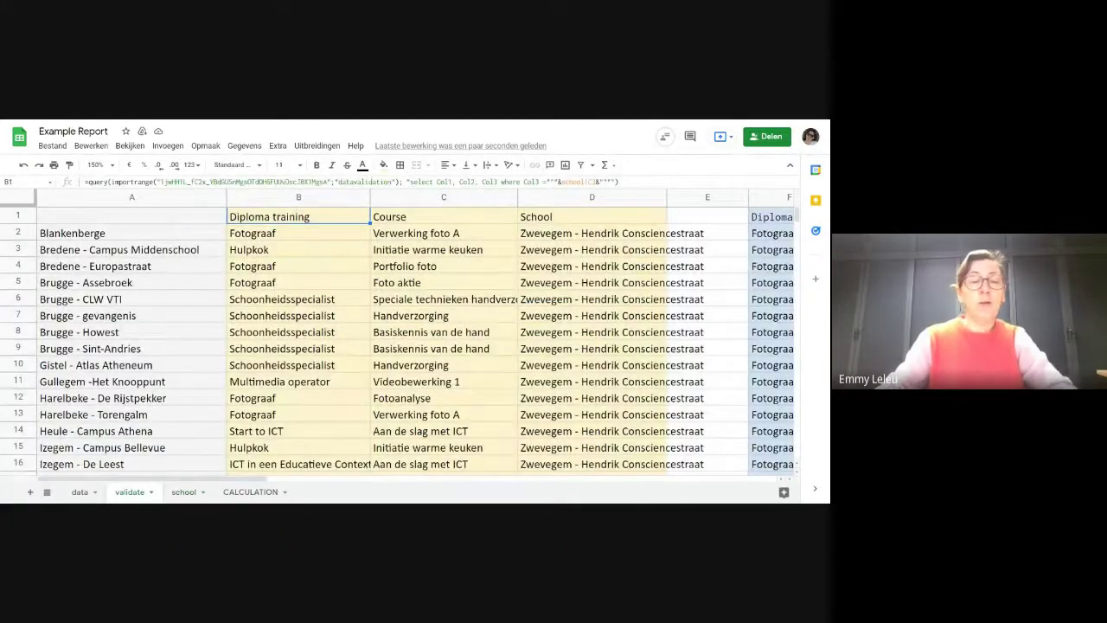
pyautogui.moveTo(260, 478); pyautogui.dragTo(418, 493)
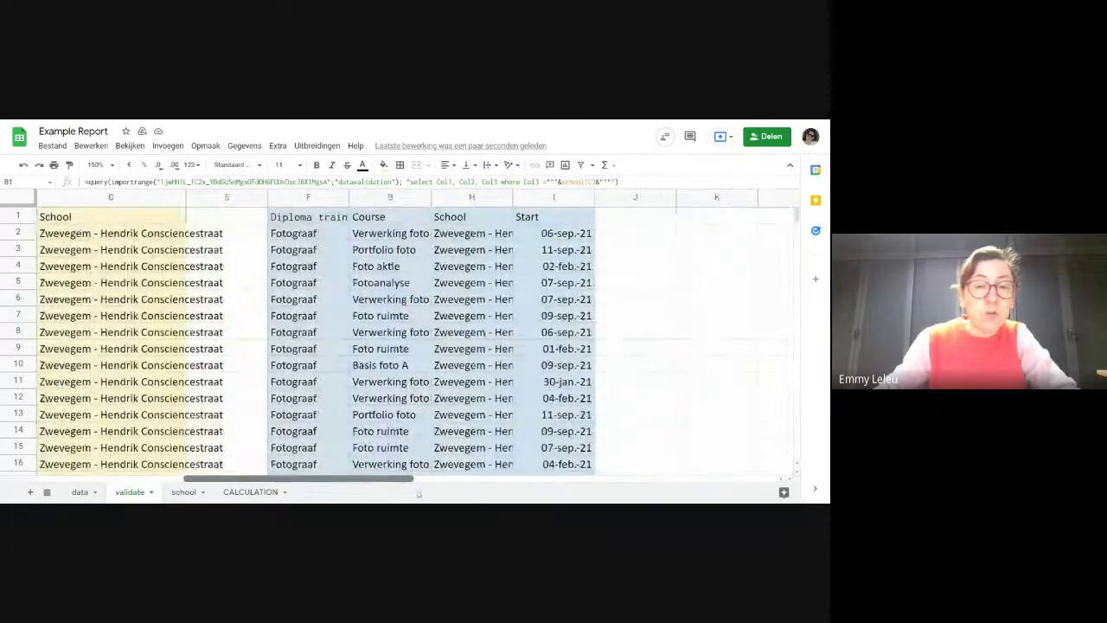
pyautogui.click(313, 220)
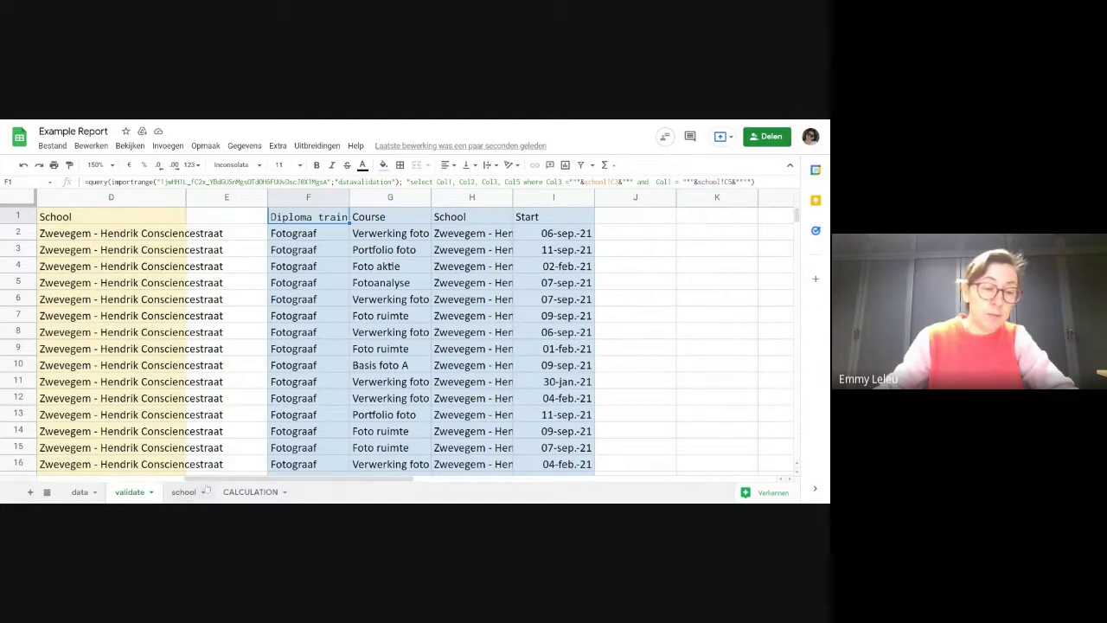
pyautogui.click(184, 491)
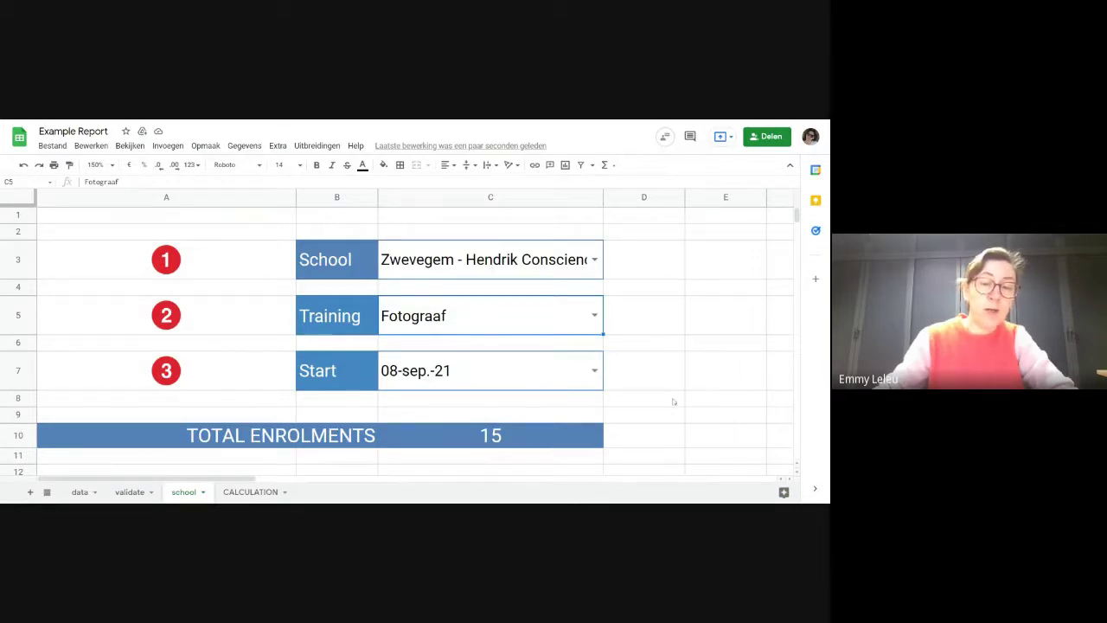
# Step: Pick 01-feb.-21 from the Start date drop-down in C7
pyautogui.doubleClick(597, 375)
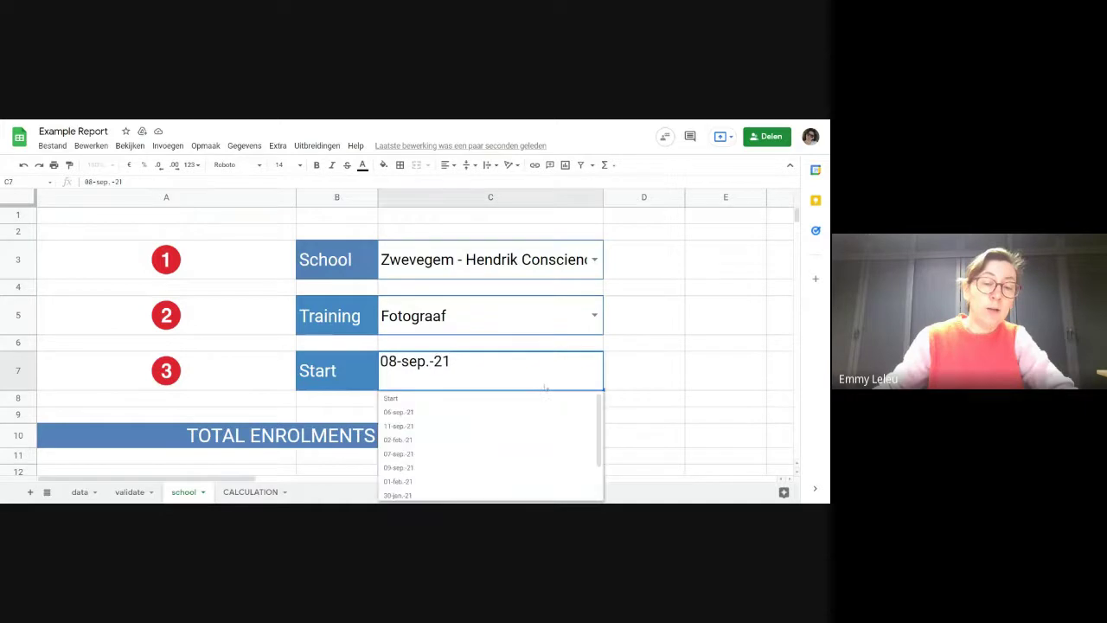
pyautogui.scroll(-3, 518, 415)
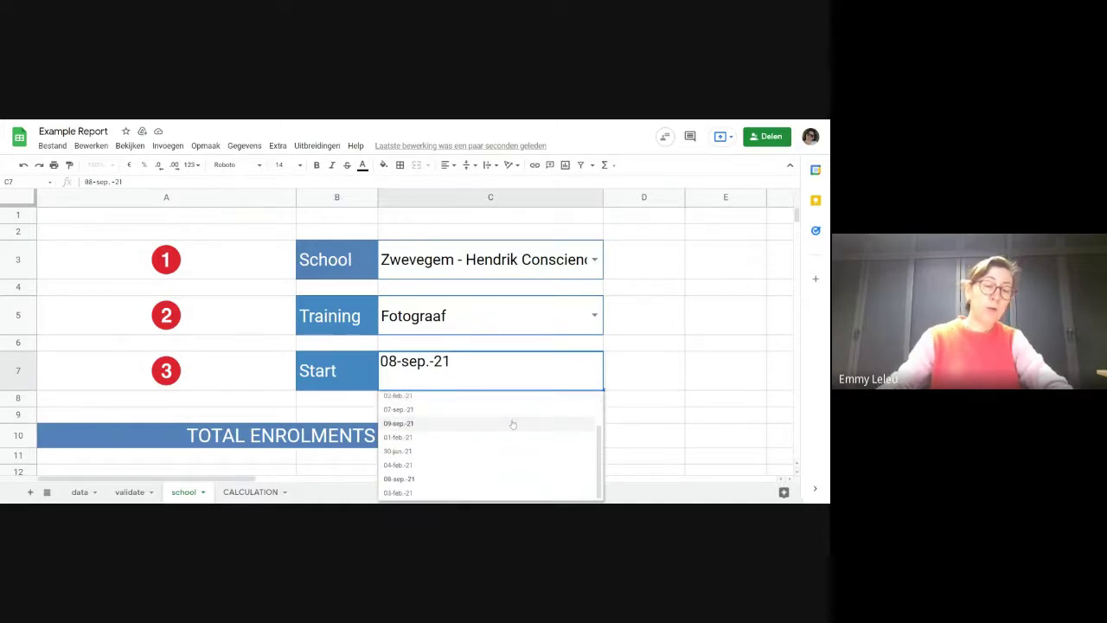
pyautogui.click(450, 441)
pyautogui.scroll(-2, 647, 384)
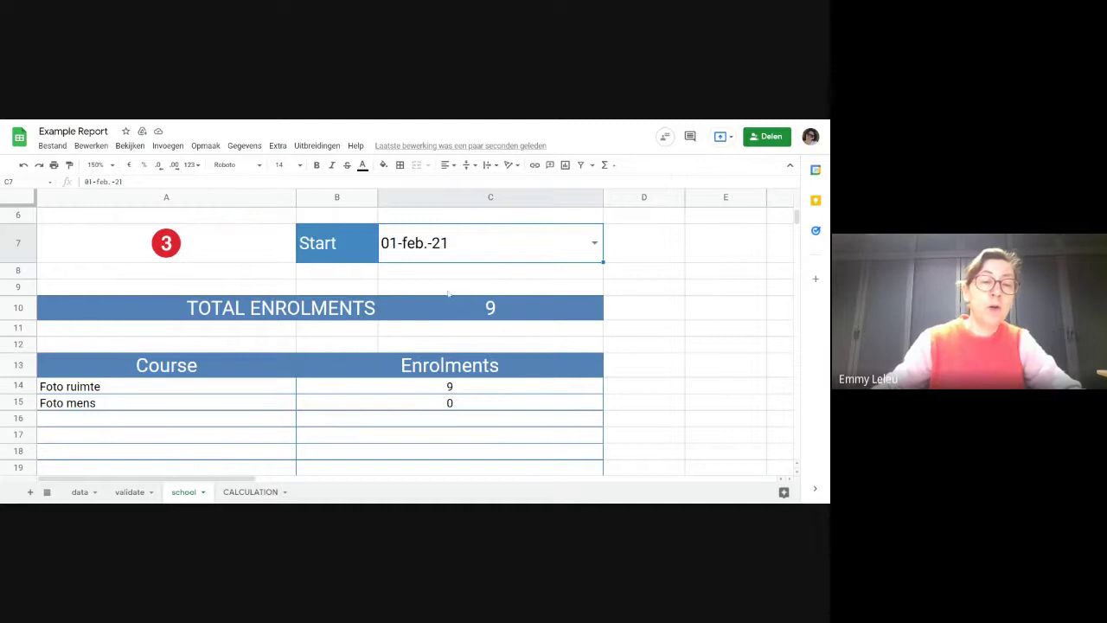
pyautogui.scroll(2, 448, 294)
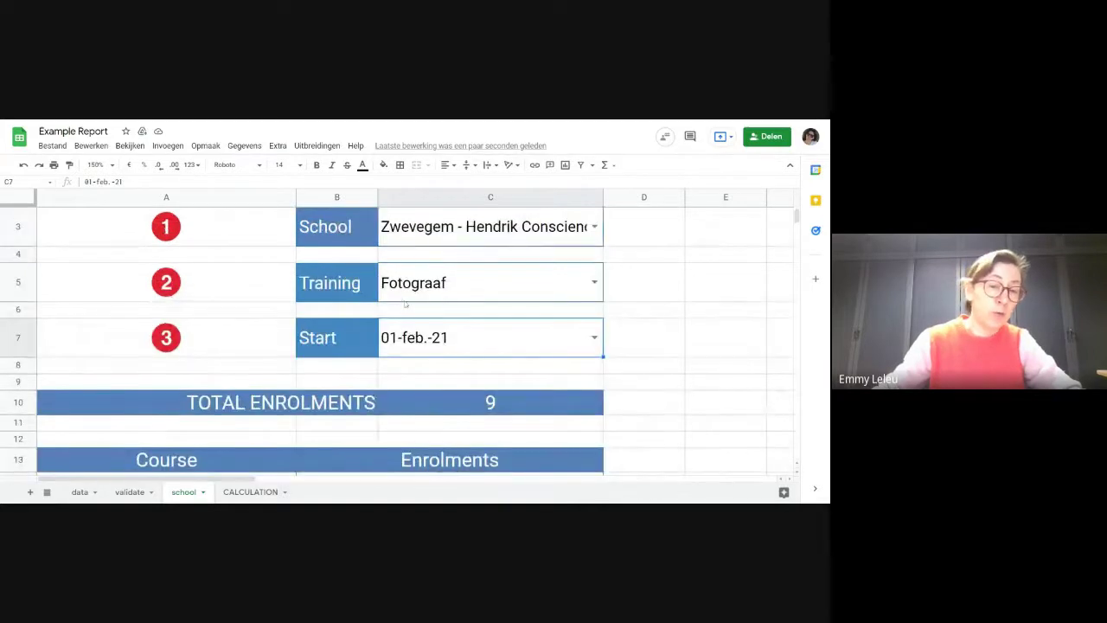
# Step: Check the total enrolments formula, then change Start to 11-sep.-21 so the total becomes 27
pyautogui.click(493, 407)
pyautogui.click(564, 342)
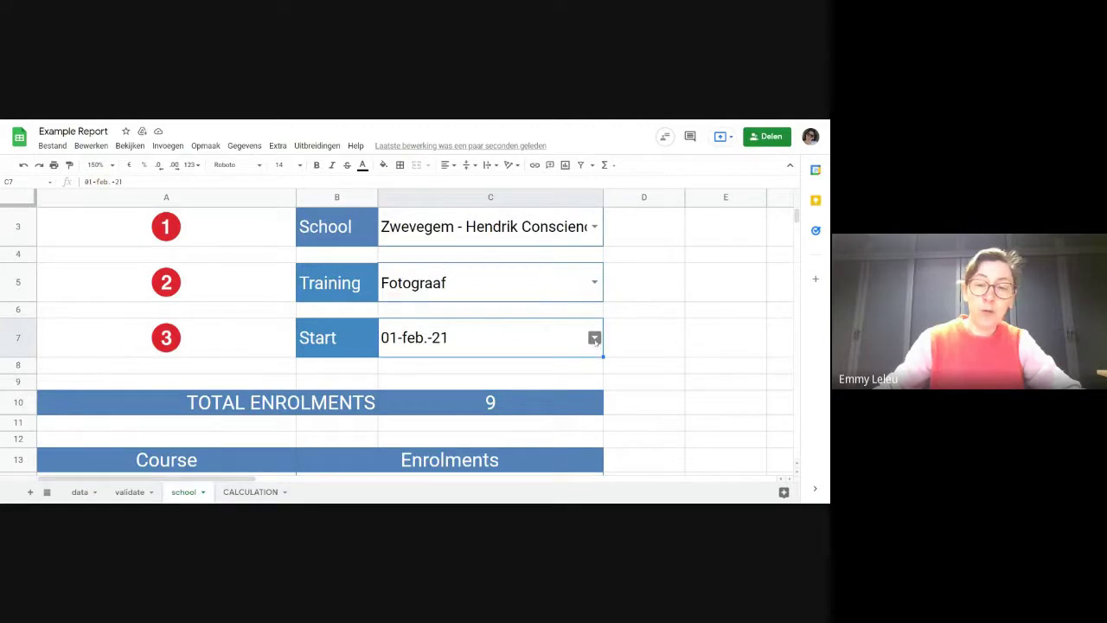
pyautogui.click(594, 338)
pyautogui.click(434, 396)
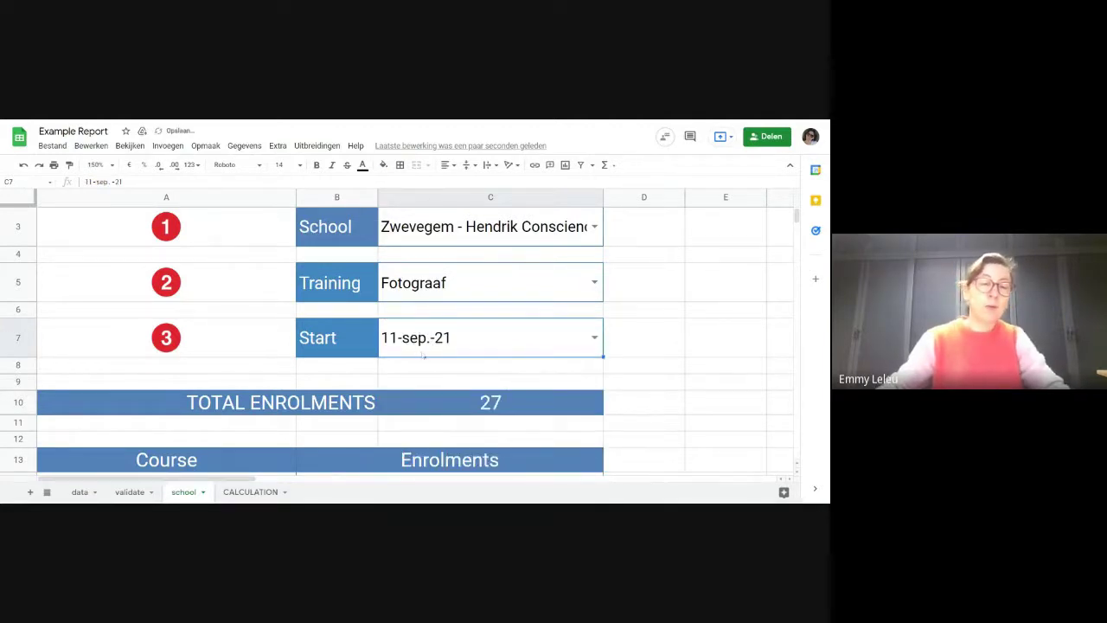
pyautogui.click(454, 410)
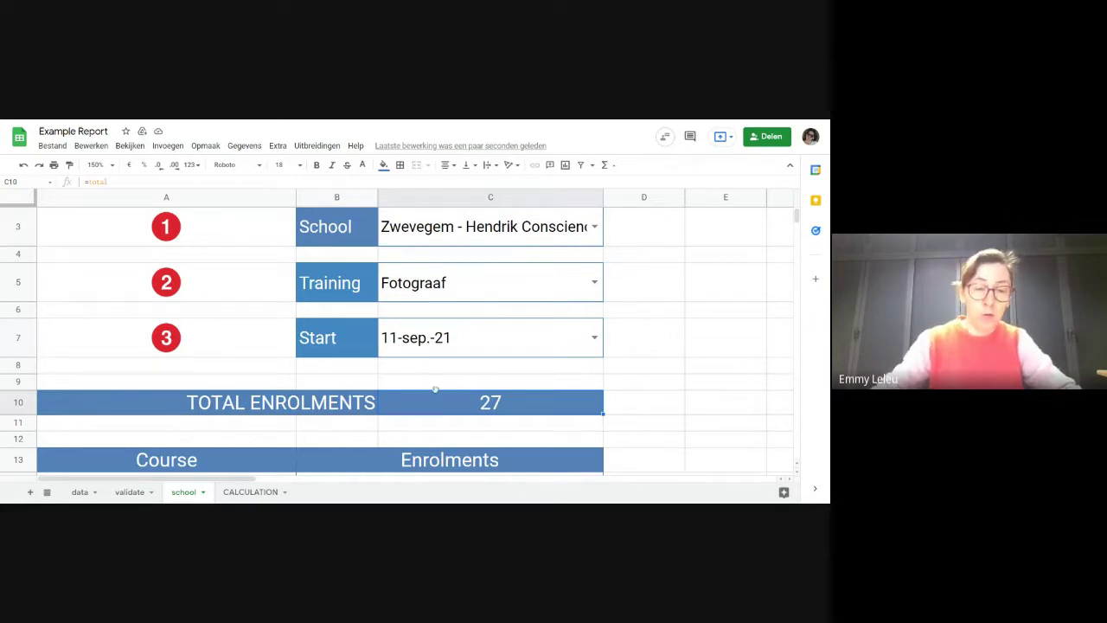
pyautogui.scroll(-3, 412, 386)
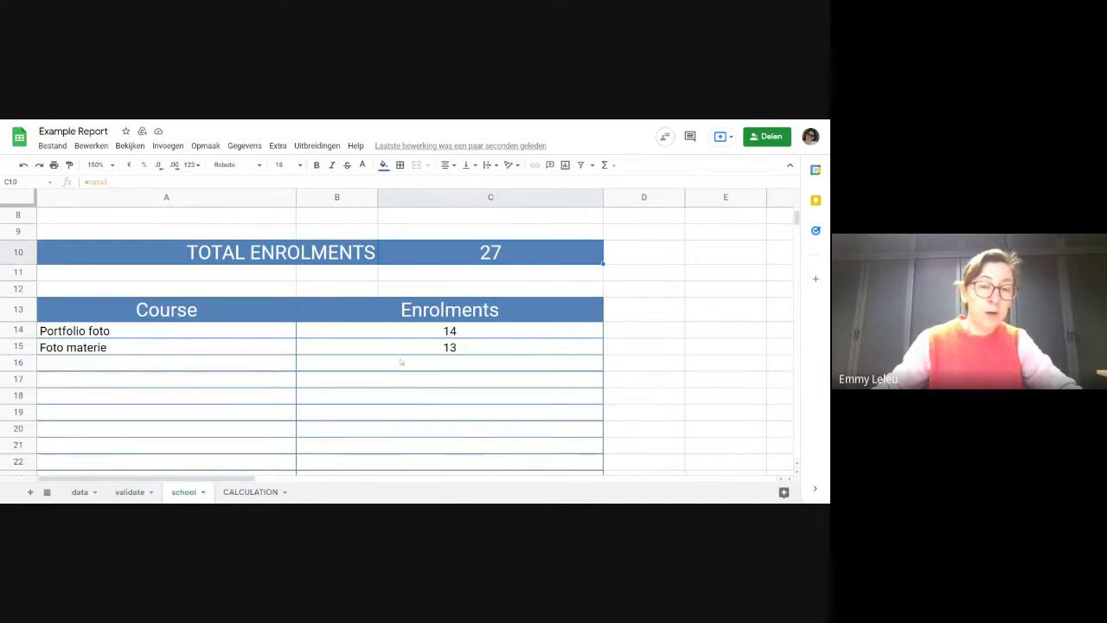
pyautogui.scroll(2, 379, 356)
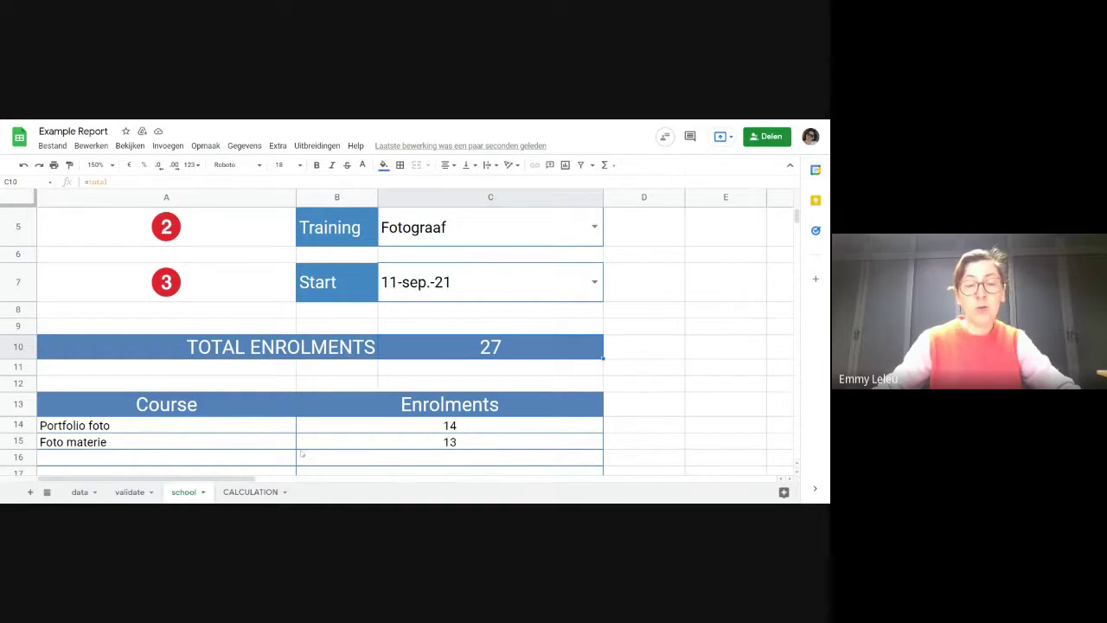
pyautogui.click(251, 492)
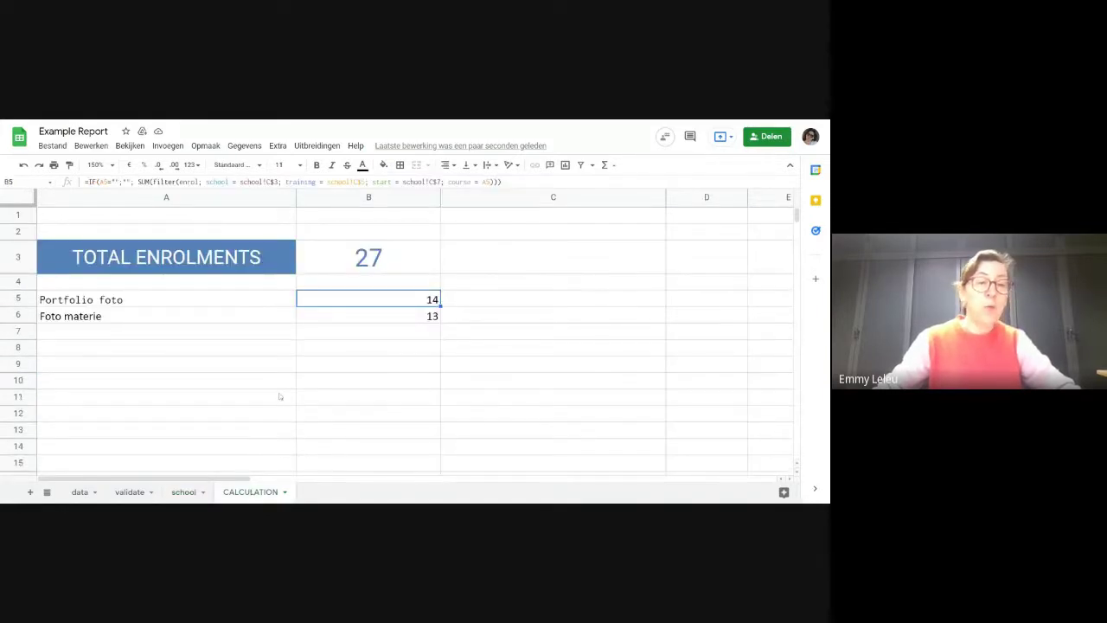
pyautogui.click(361, 258)
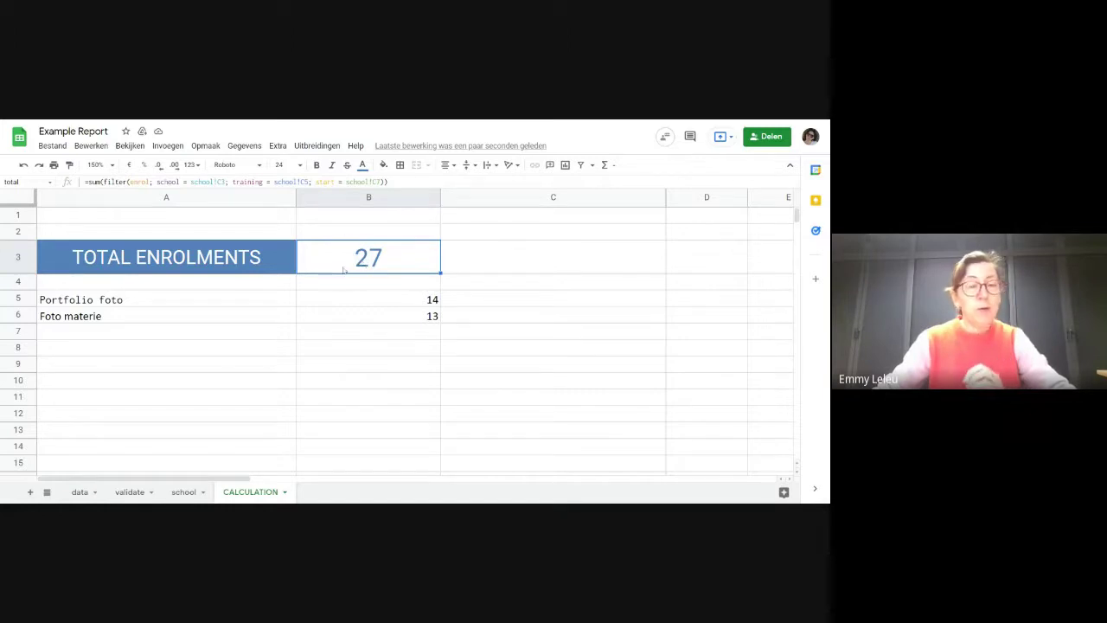
pyautogui.click(12, 182)
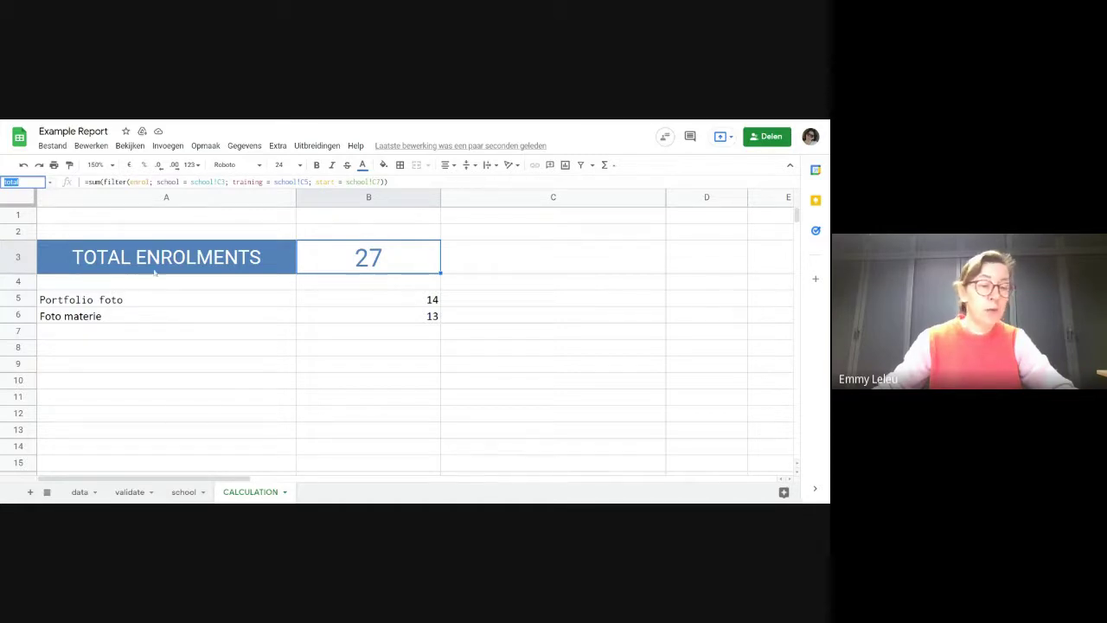
pyautogui.click(184, 492)
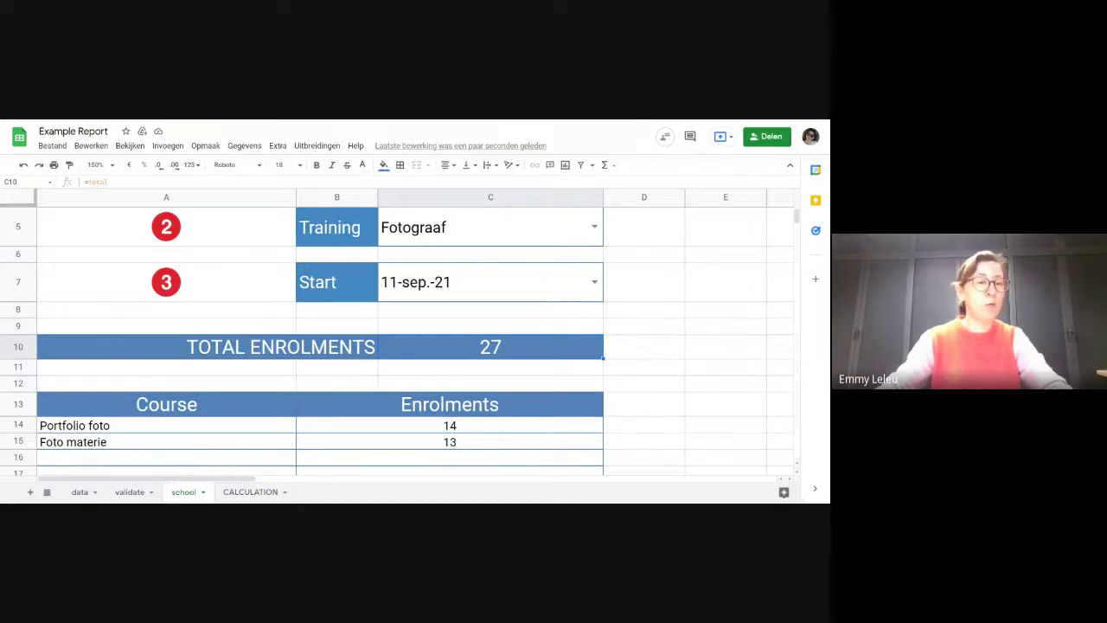
# Step: On the CALCULATION tab, view the course-list and per-course enrolment formulas in A5 and B5
pyautogui.click(237, 495)
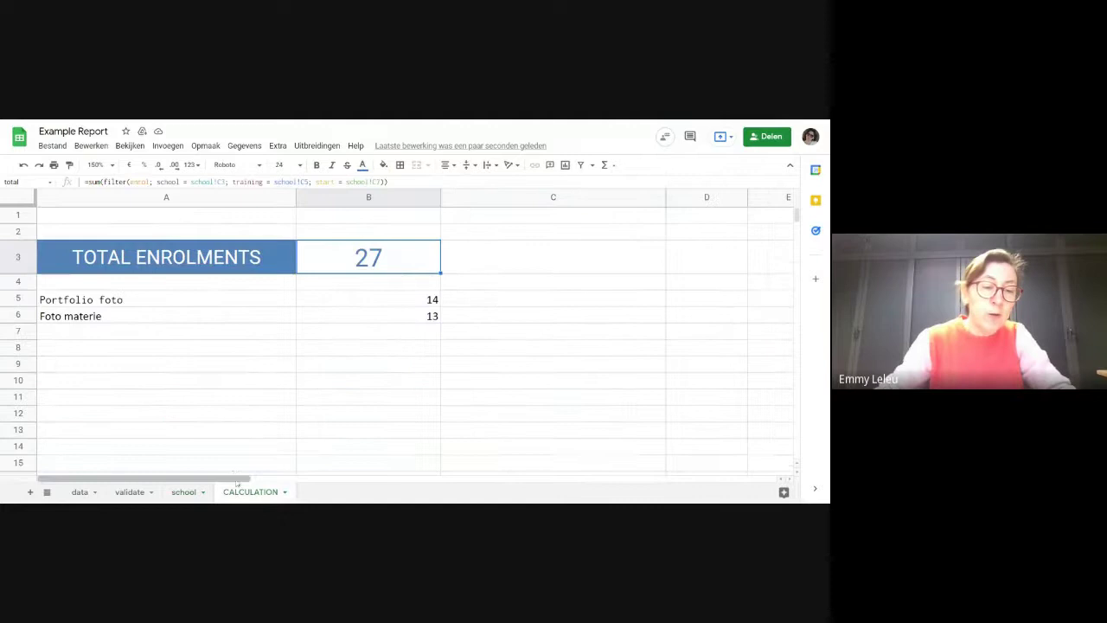
pyautogui.click(141, 303)
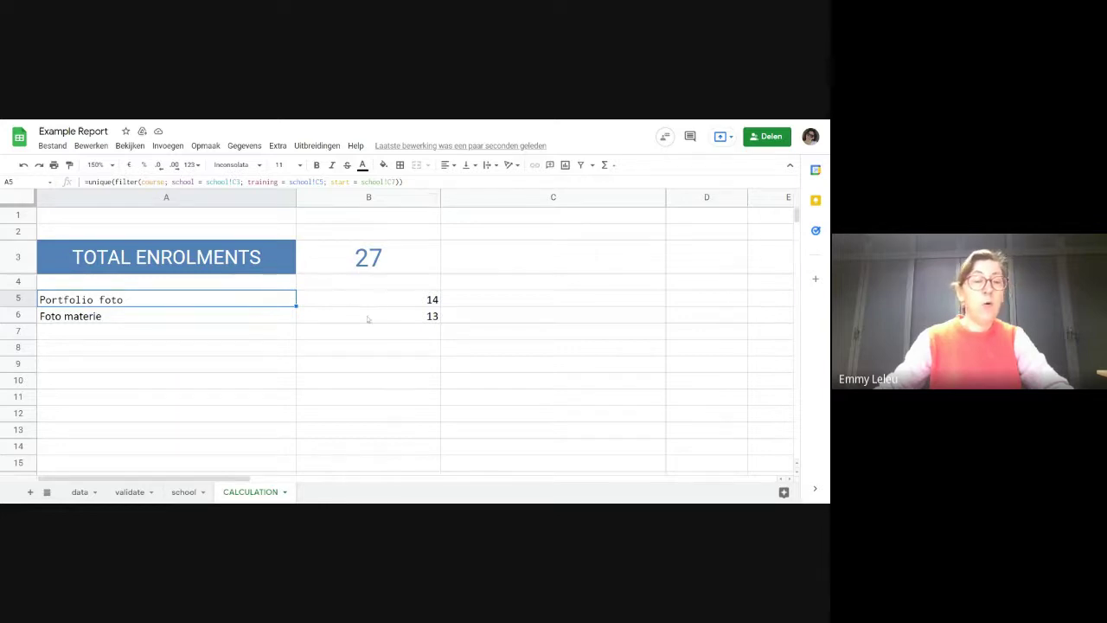
pyautogui.click(400, 299)
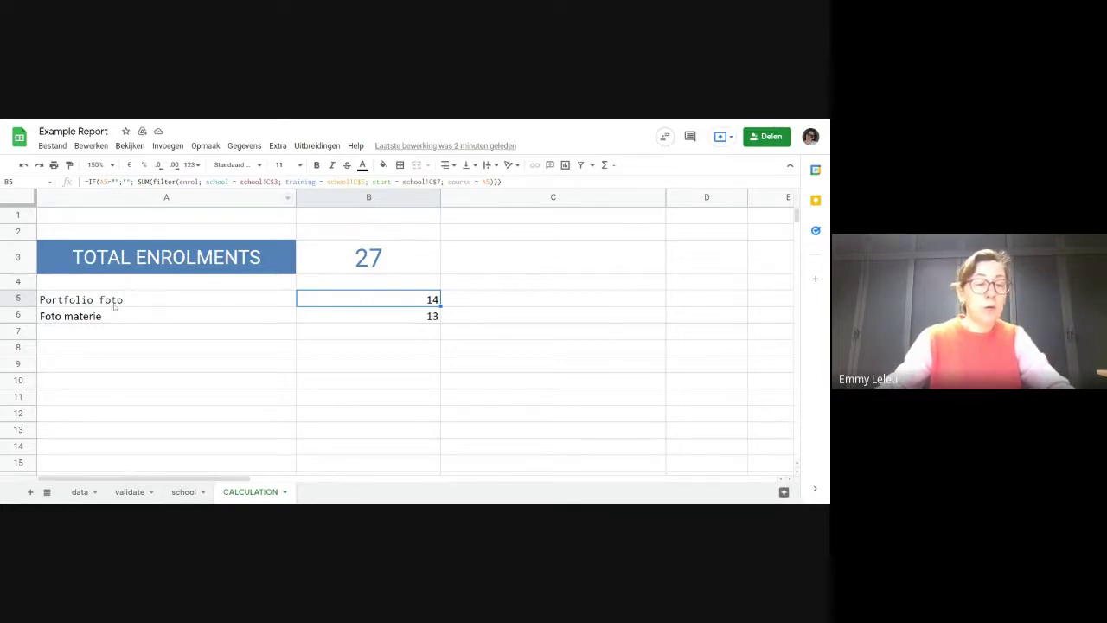
# Step: Return to the school report sheet and view the arrayformula filling the course list in A14
pyautogui.click(195, 494)
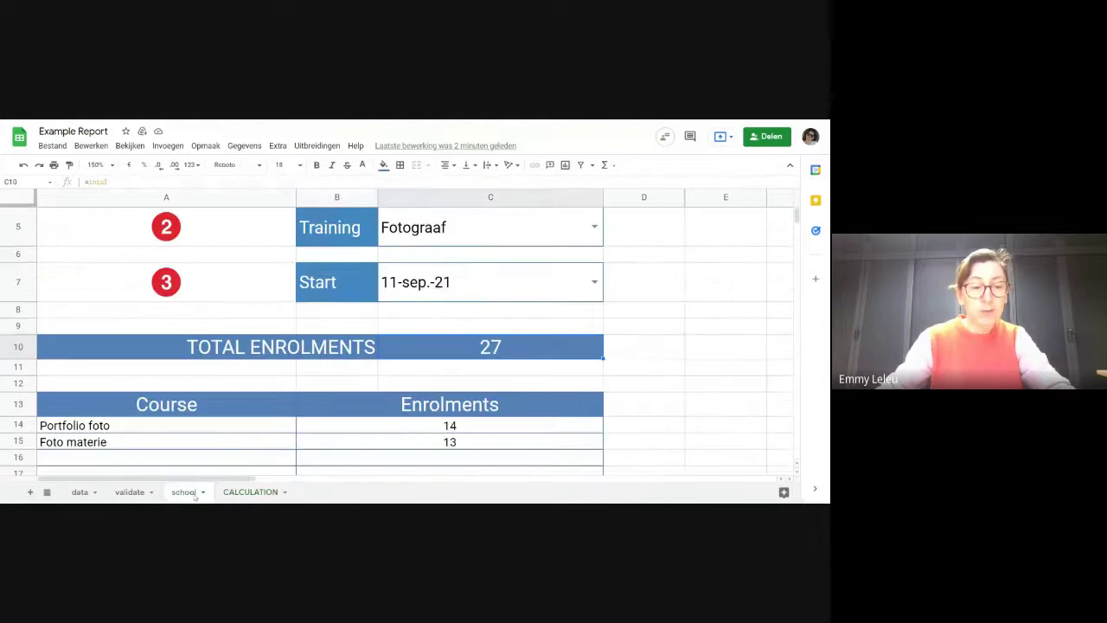
pyautogui.scroll(-1, 210, 417)
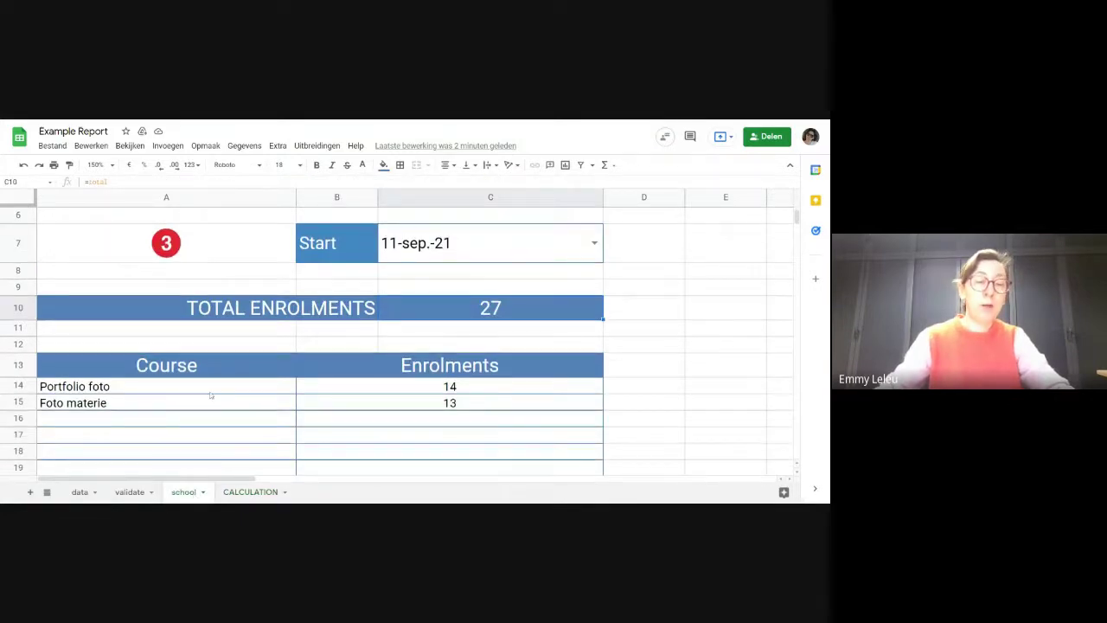
pyautogui.click(193, 391)
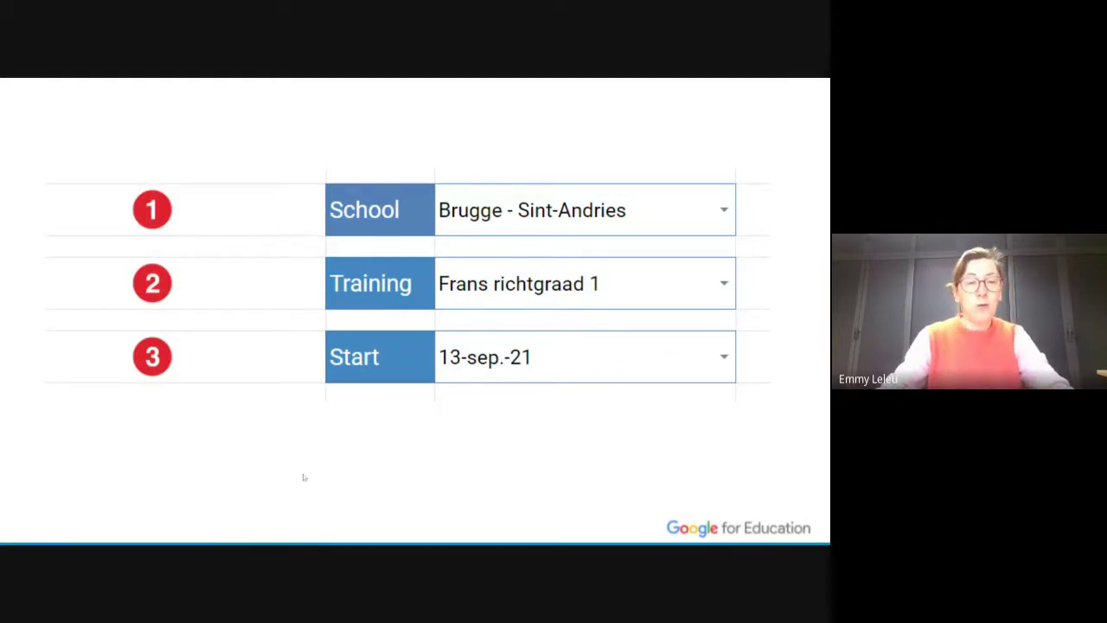
# Step: Advance the recap slides to 'Add a sheet calculation' with the =SOM(filter(…)) range named total
pyautogui.press('Right')
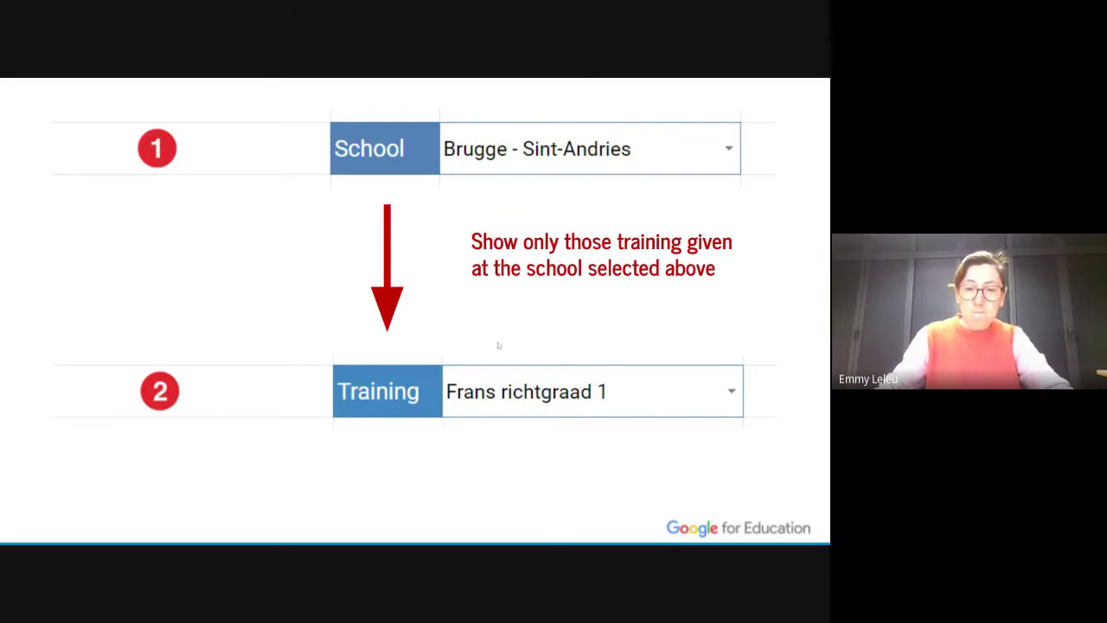
pyautogui.press('Right')
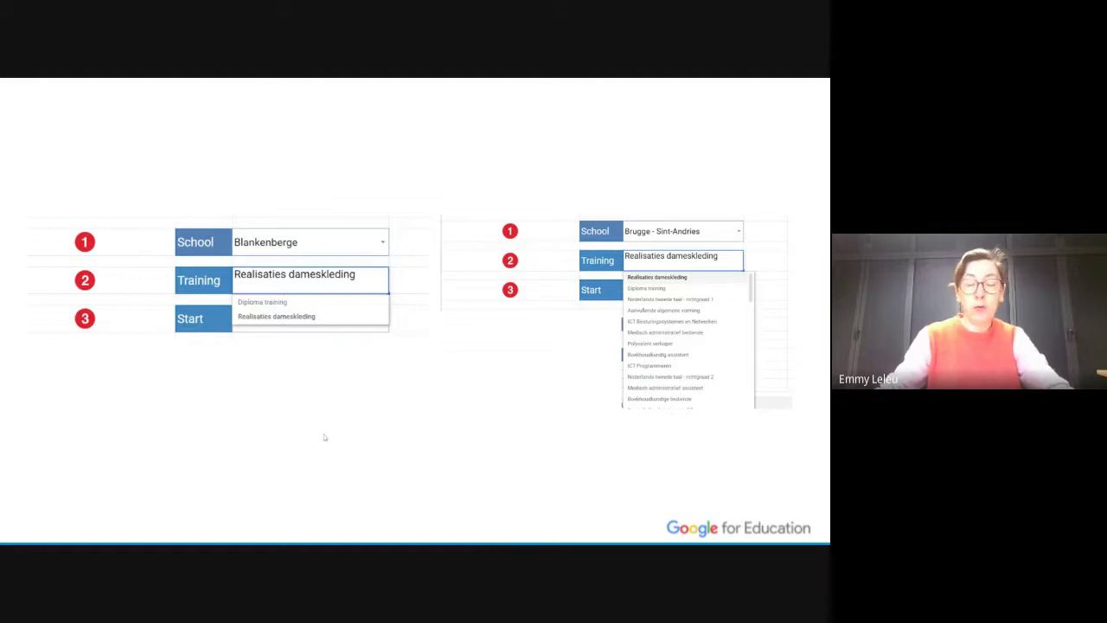
pyautogui.press('Right')
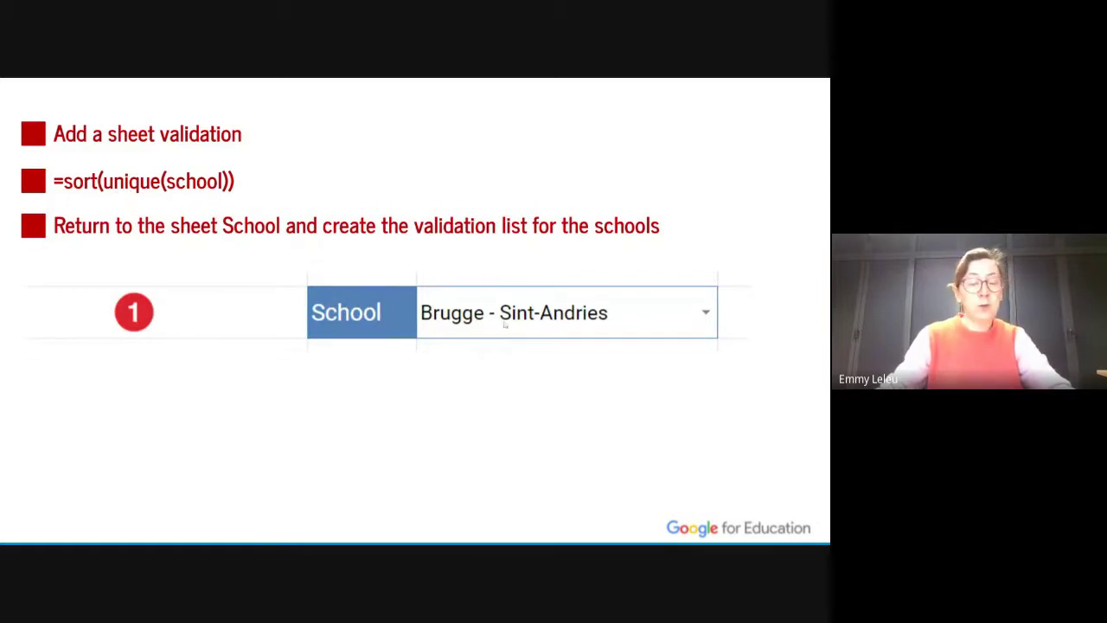
pyautogui.click(476, 402)
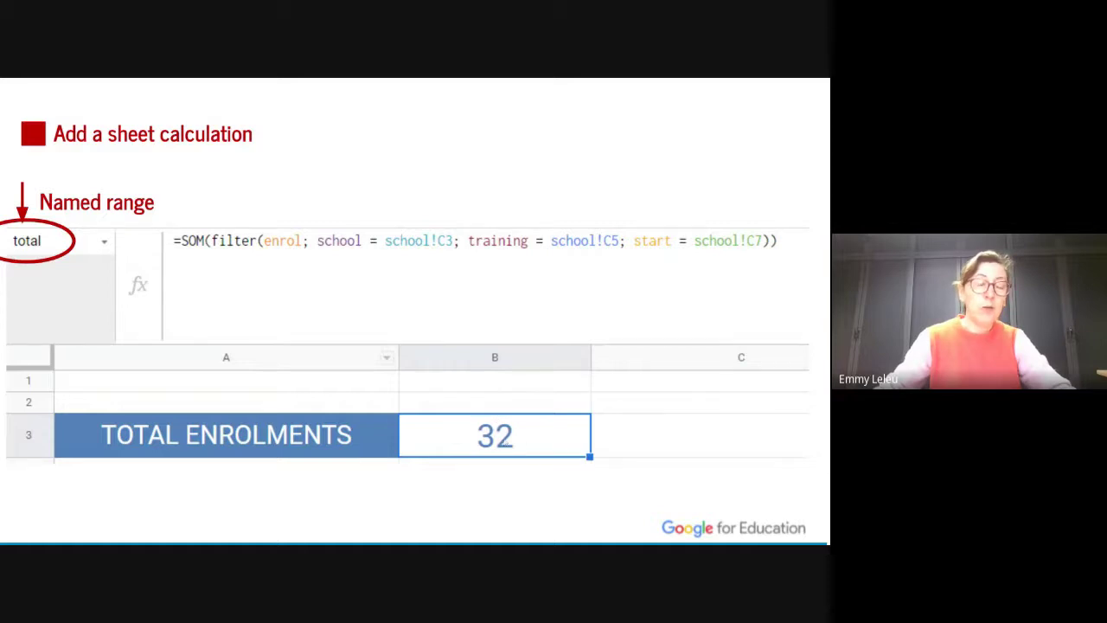
# Step: Advance to section 5, PROTECT, about protecting data and formulas
pyautogui.press('Right')
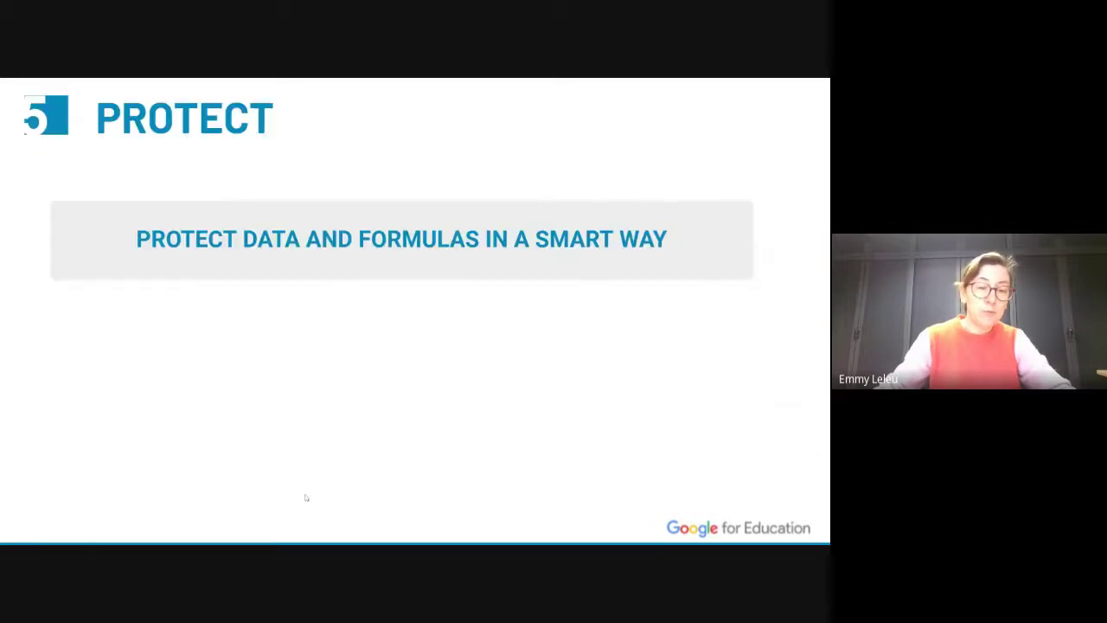